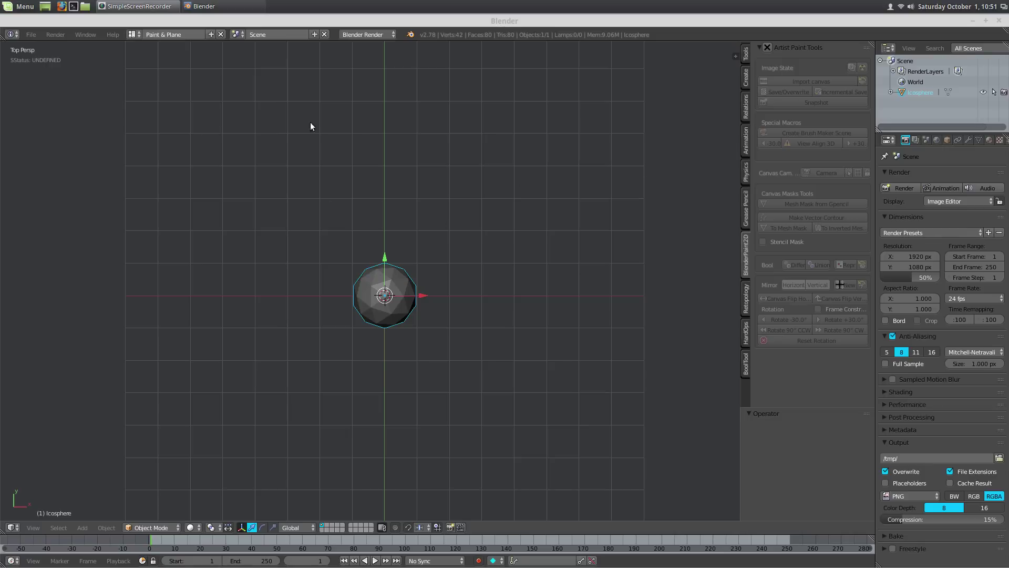
- Delete the default icosphere and snap the 3D cursor back to the world center
click(417, 354)
key(x)
click(411, 343)
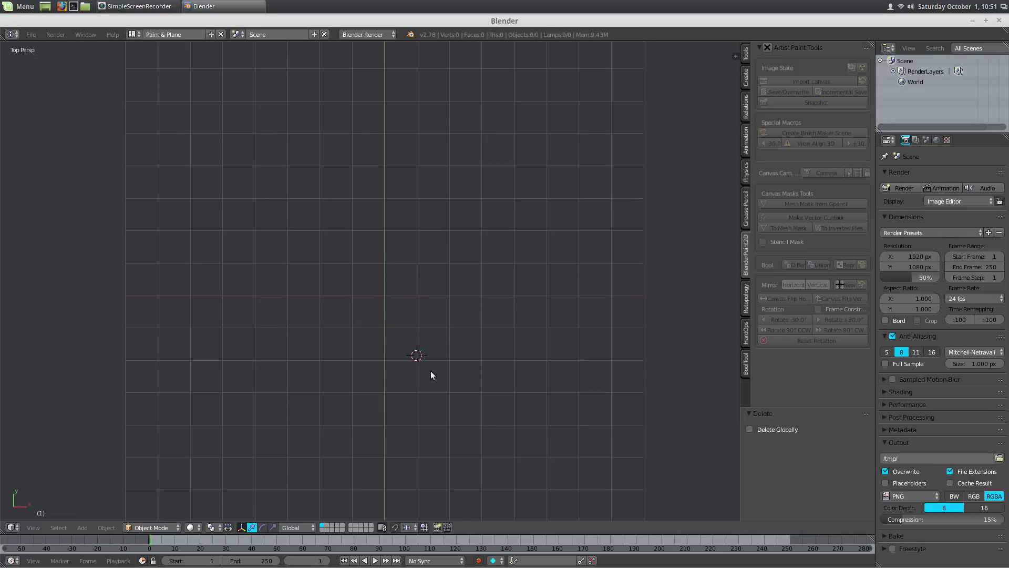
key(shift+s)
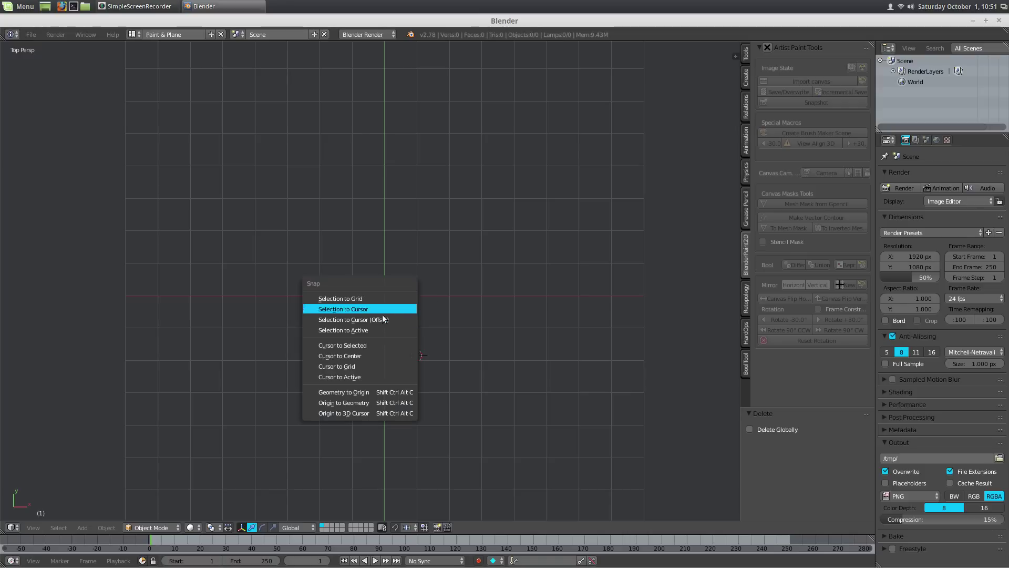
click(370, 354)
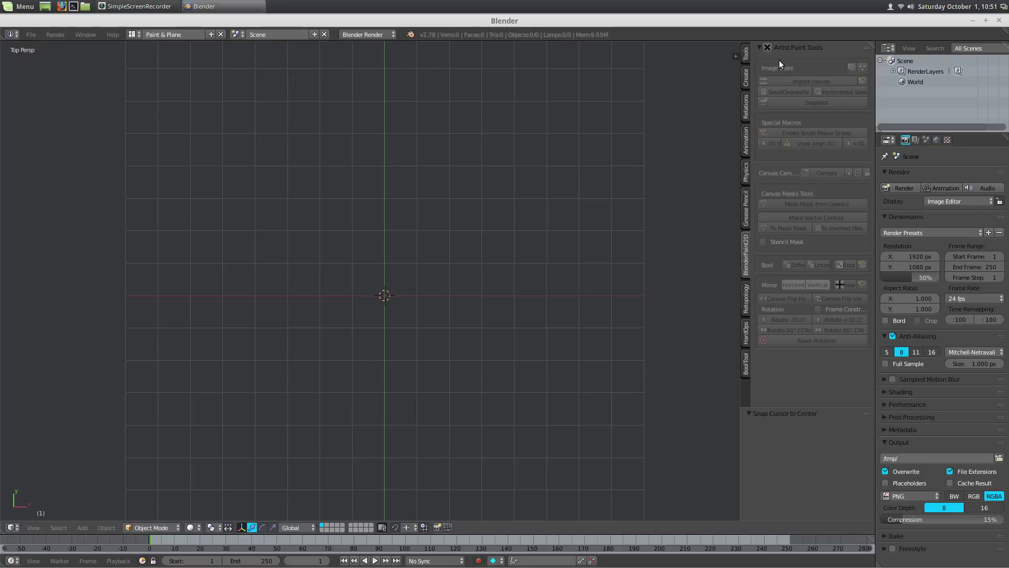
- Enable Artist Paint Tools and import the grayscale hooded-man photo from Desktop as a canvas
click(767, 48)
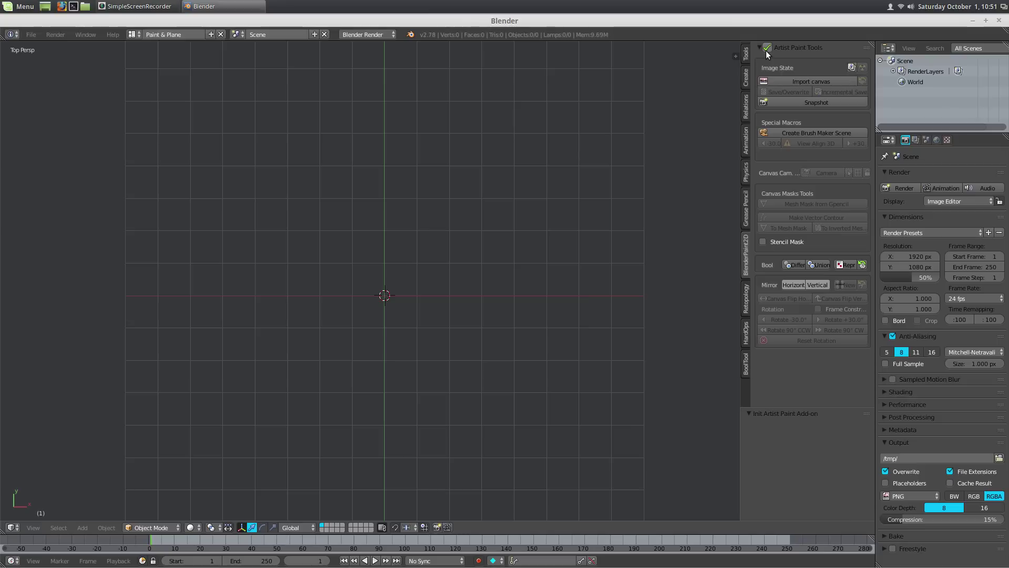
click(809, 81)
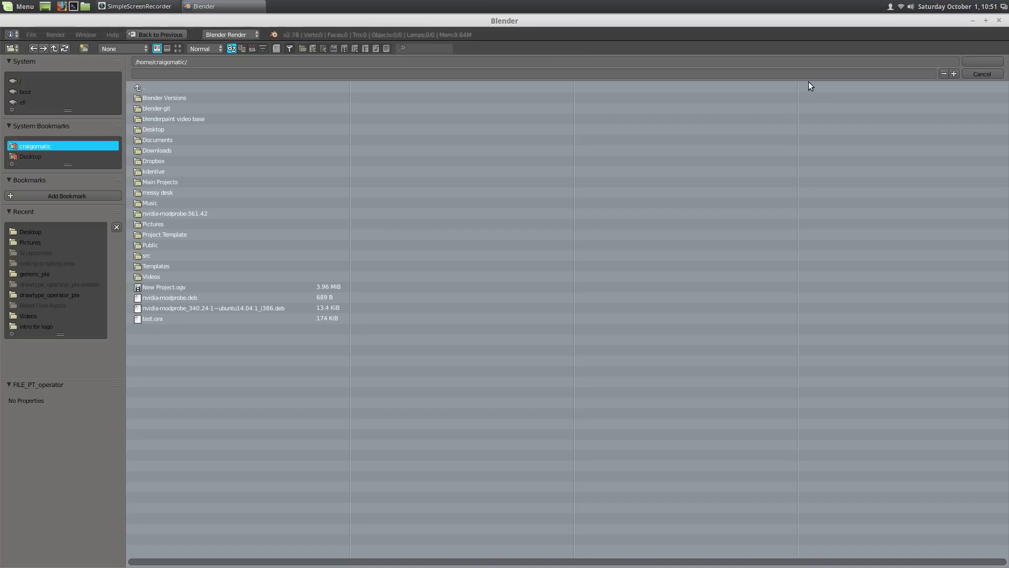
click(32, 232)
click(178, 48)
click(494, 214)
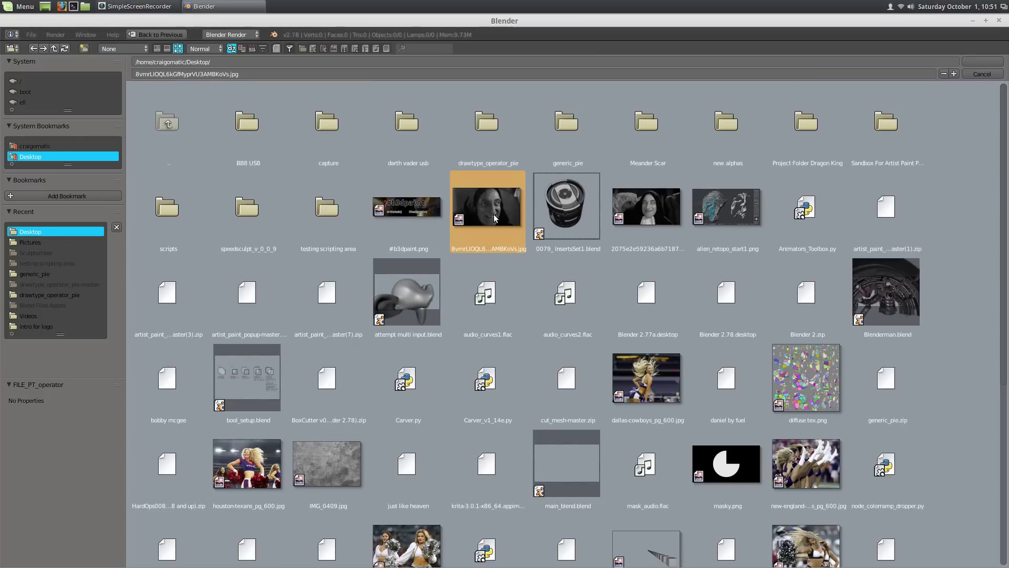
click(972, 62)
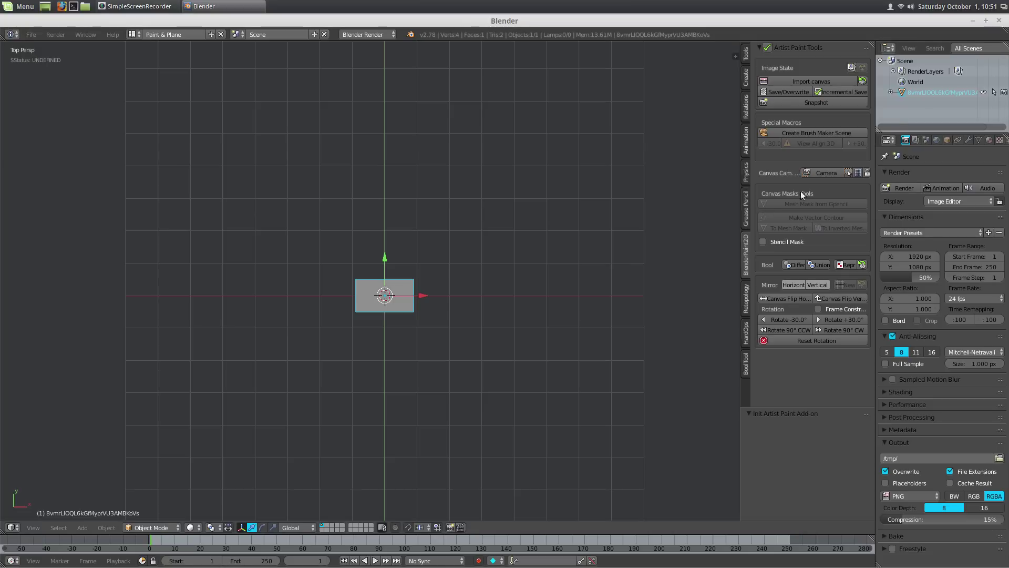
- Create a camera facing the canvas, view through it with Numpad 0, and zoom in
click(827, 173)
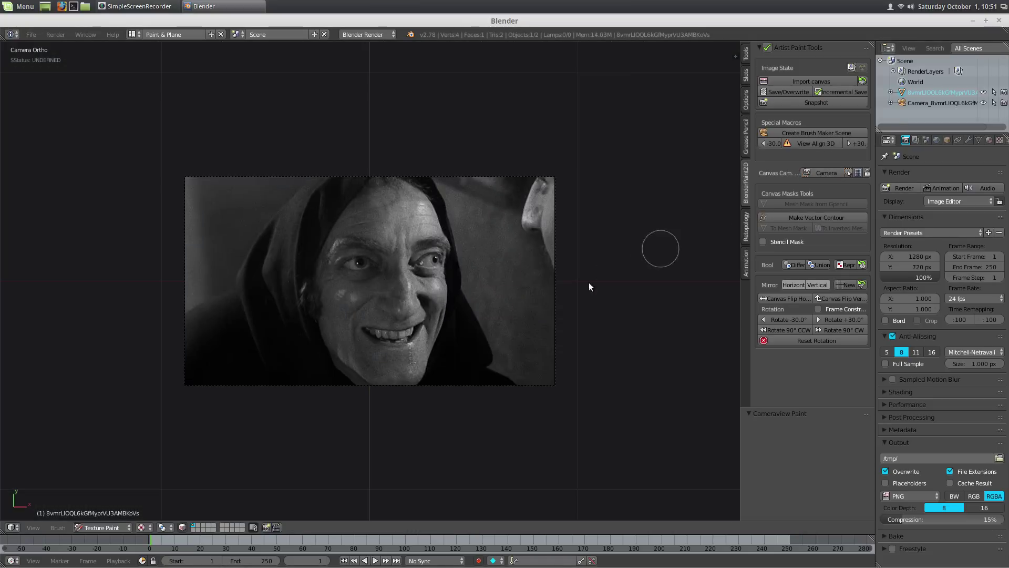
mouse_move(516, 324)
middle_down()
mouse_move(506, 267)
mouse_move(519, 239)
mouse_move(347, 260)
mouse_move(501, 256)
mouse_move(499, 276)
mouse_move(435, 271)
mouse_move(403, 247)
mouse_move(488, 295)
mouse_move(515, 322)
mouse_move(506, 326)
middle_up()
key(KP_0)
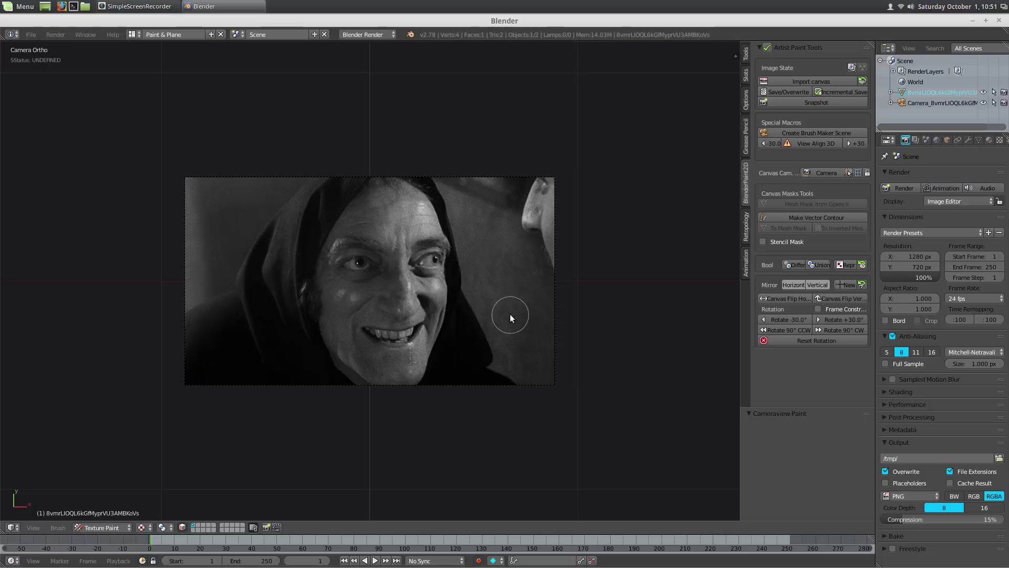
scroll(537, 281, up, 1)
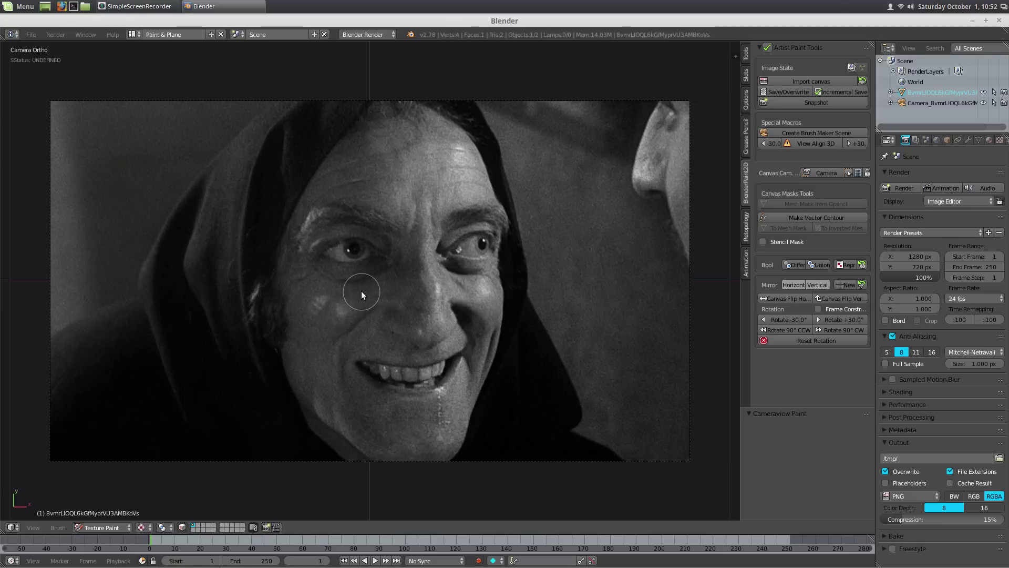
key(Tab)
- In Object Mode, deselect all and add a plane scaled down to 0.164 over the face
click(302, 310)
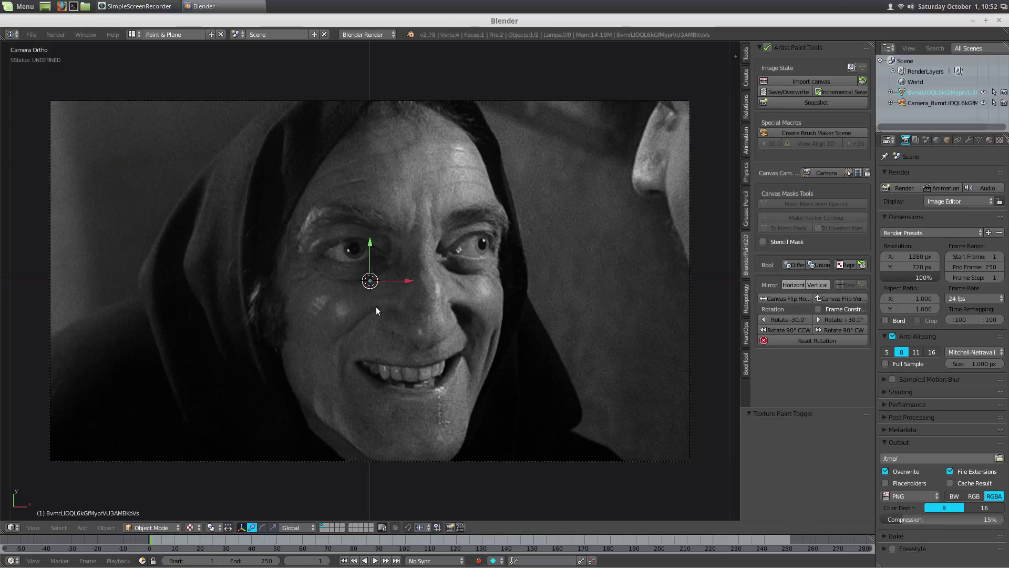
key(a)
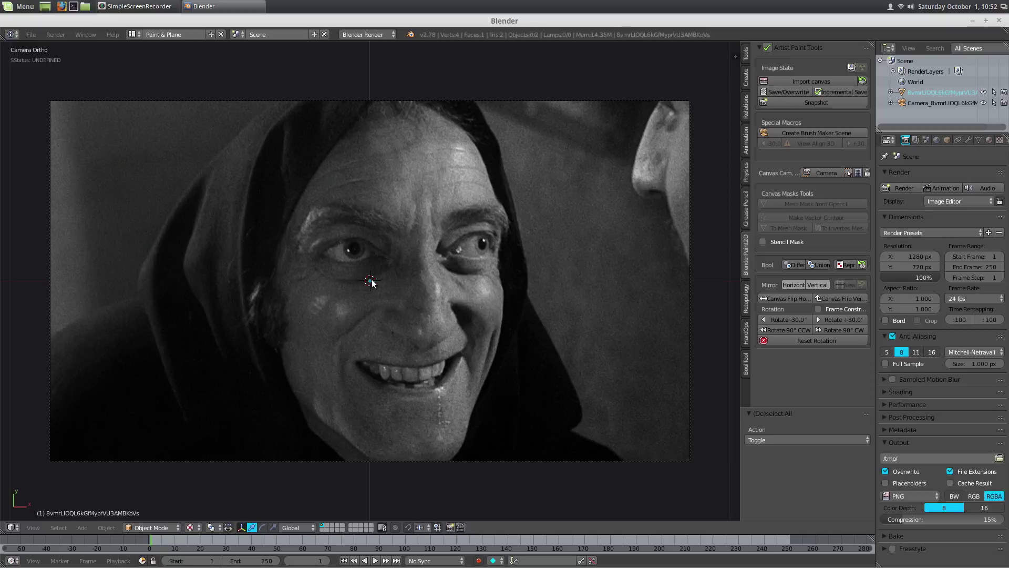
key(shift+a)
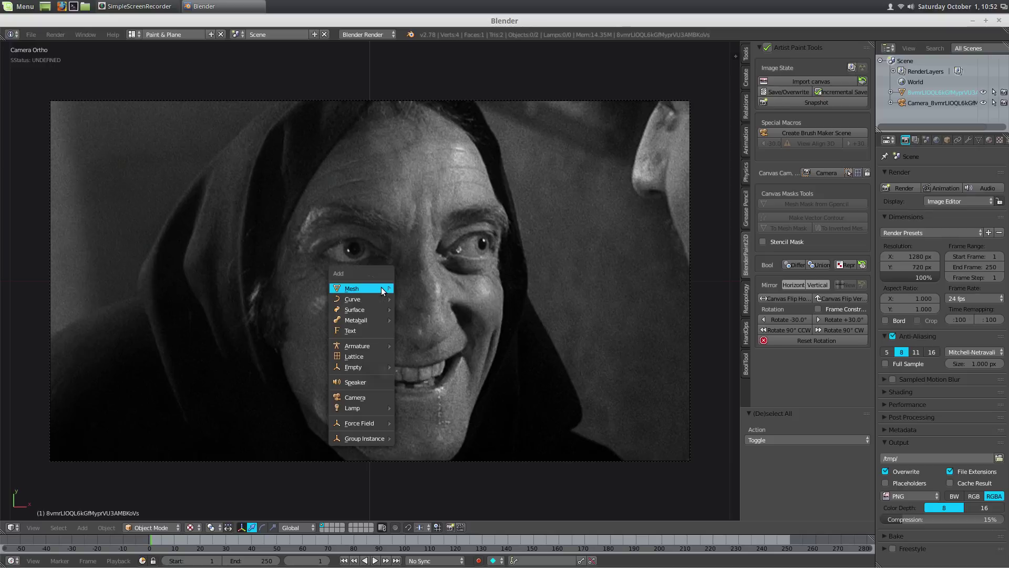
mouse_move(381, 287)
click(446, 288)
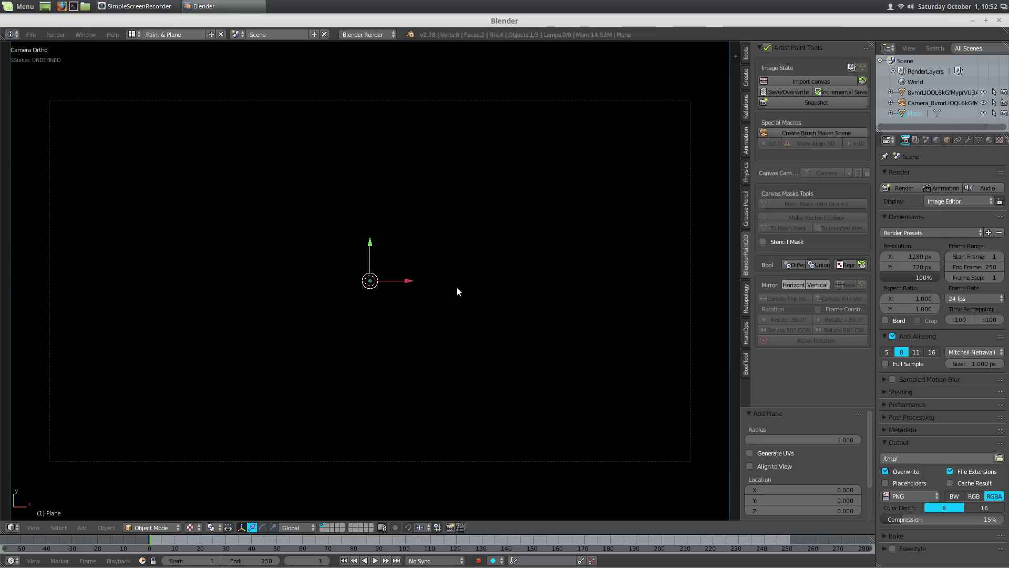
key(s)
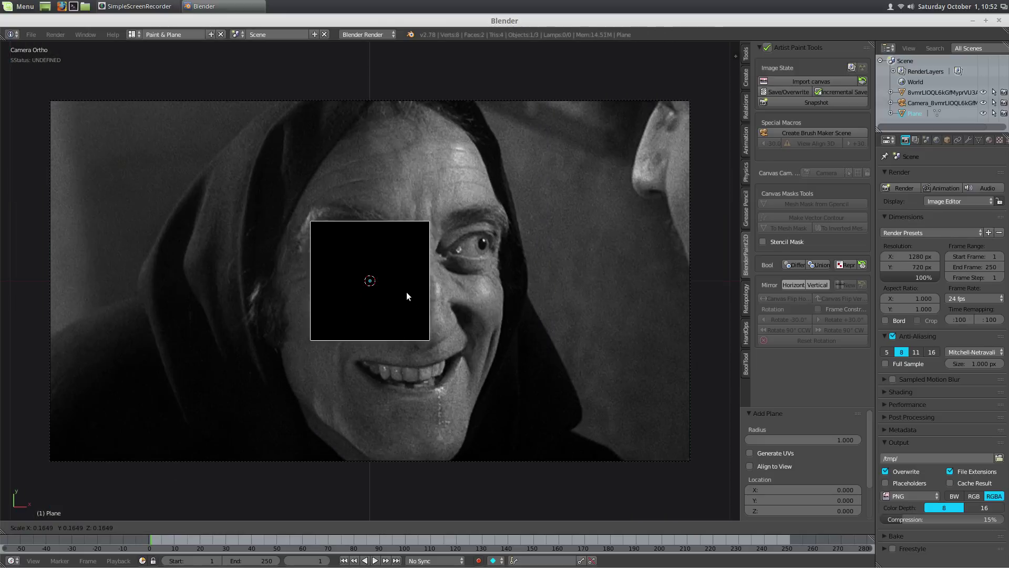
click(406, 292)
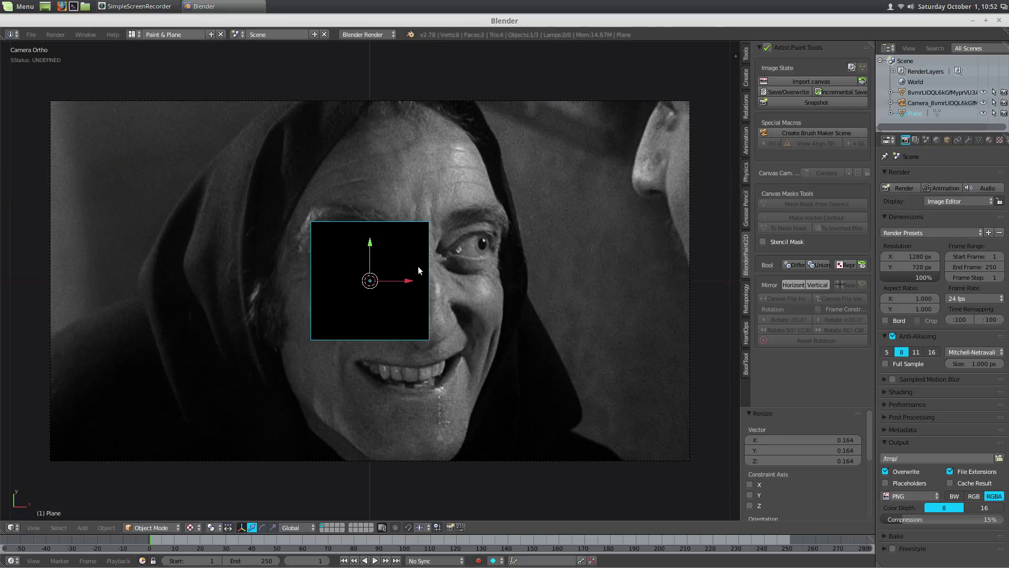
key(Tab)
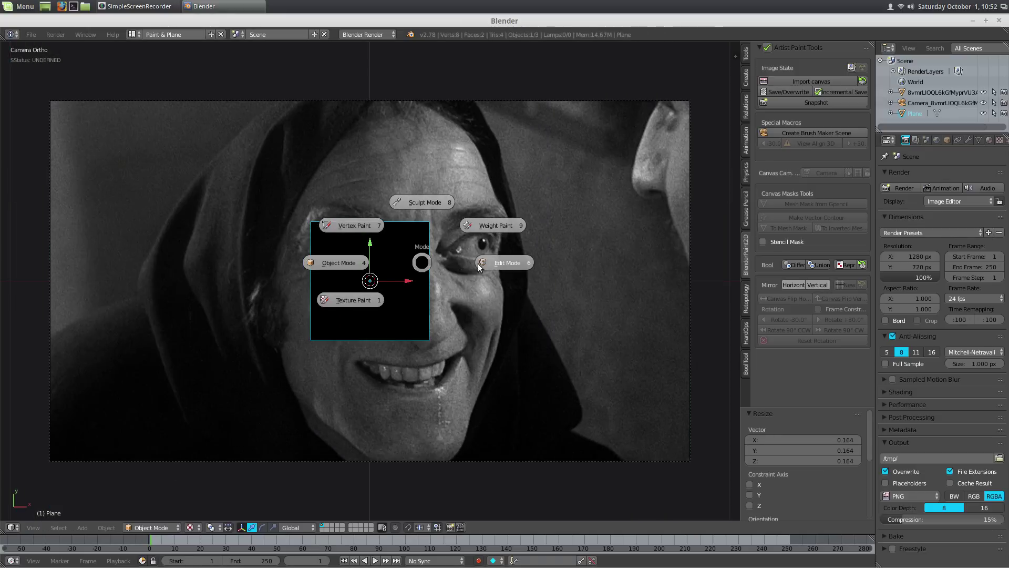
- In Edit Mode, select the plane's bottom edge and delete its vertices
click(477, 263)
right_click(424, 331)
ctrl+right_click(322, 333)
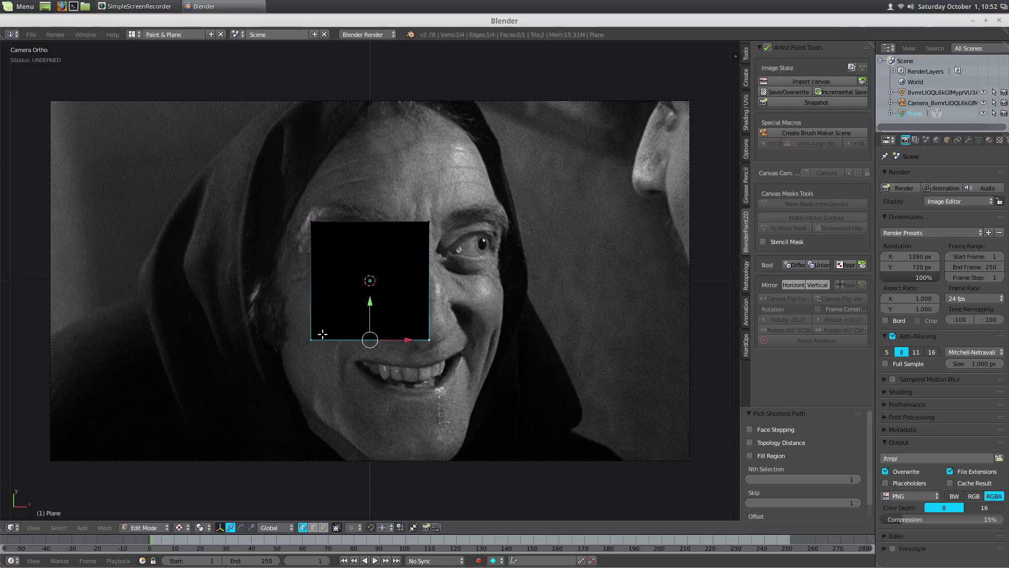
key(x)
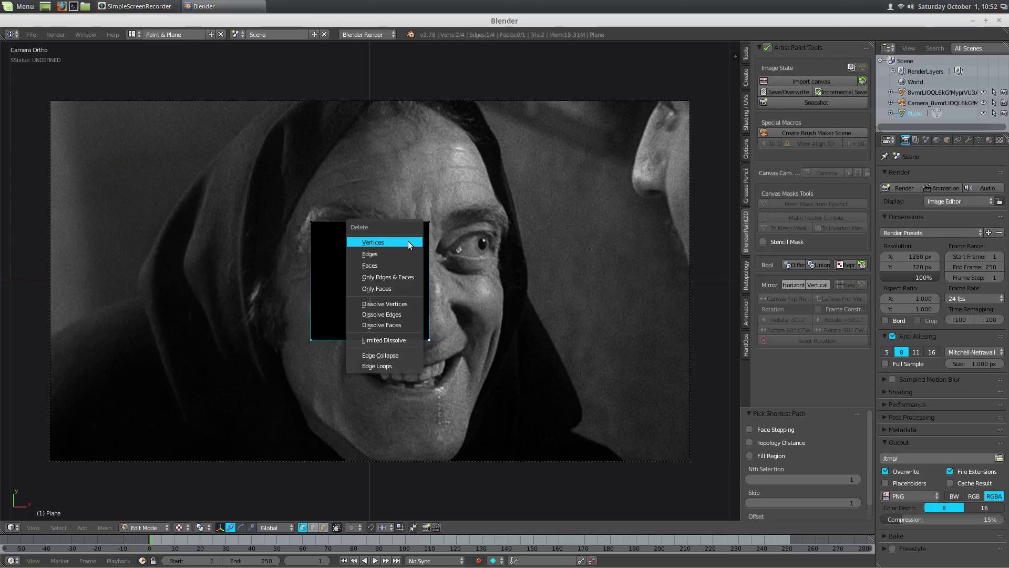
click(402, 242)
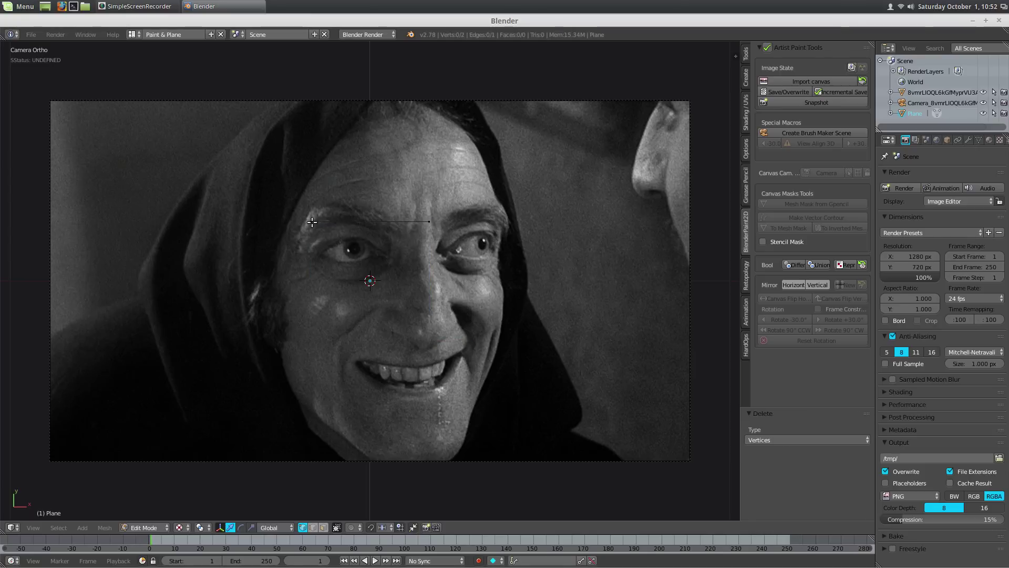
- Stretch the remaining edge 5.421 times along X and lower it to the photo's middle
key(a)
key(s)
key(x)
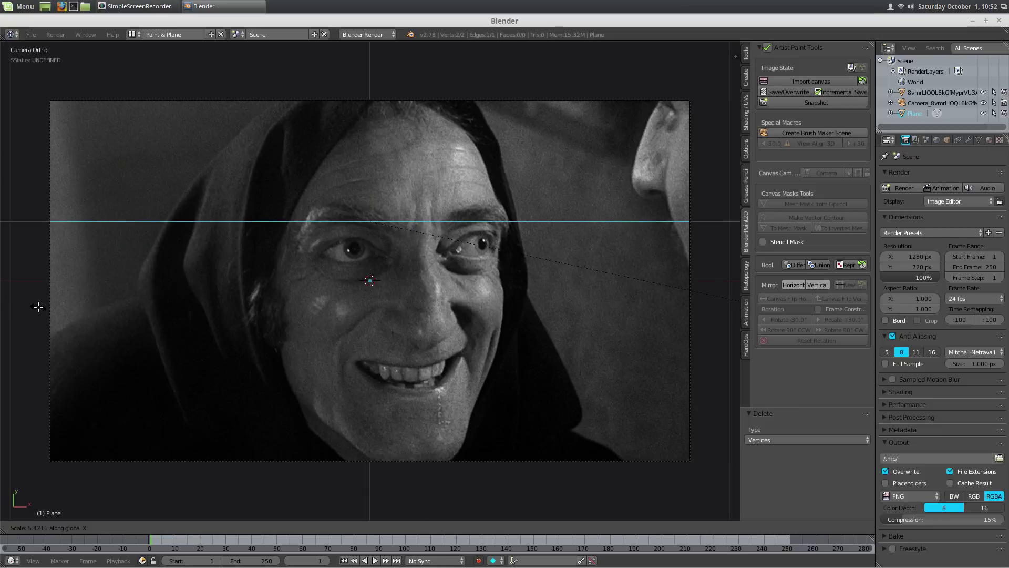
click(38, 307)
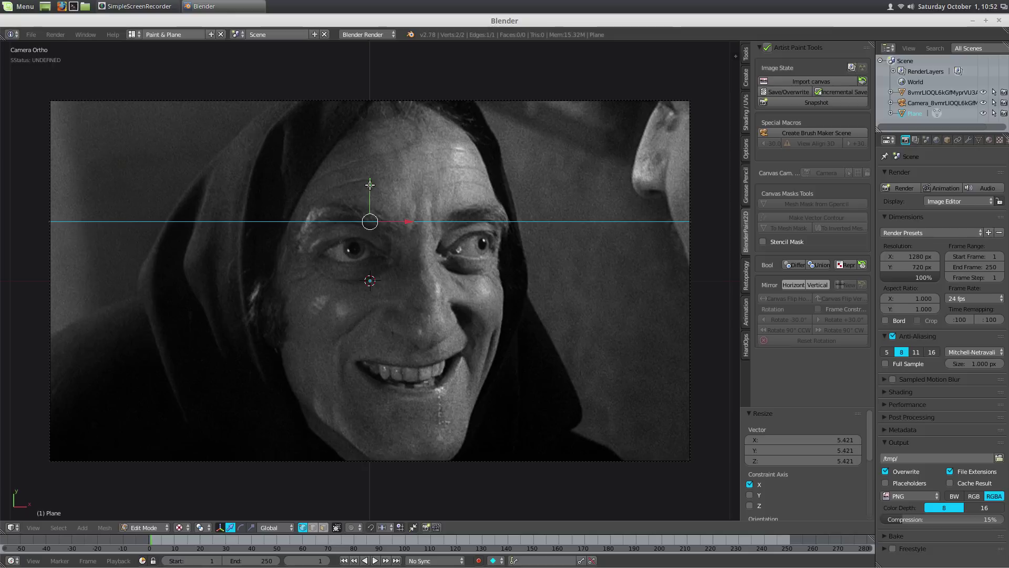
drag(370, 184, 390, 251)
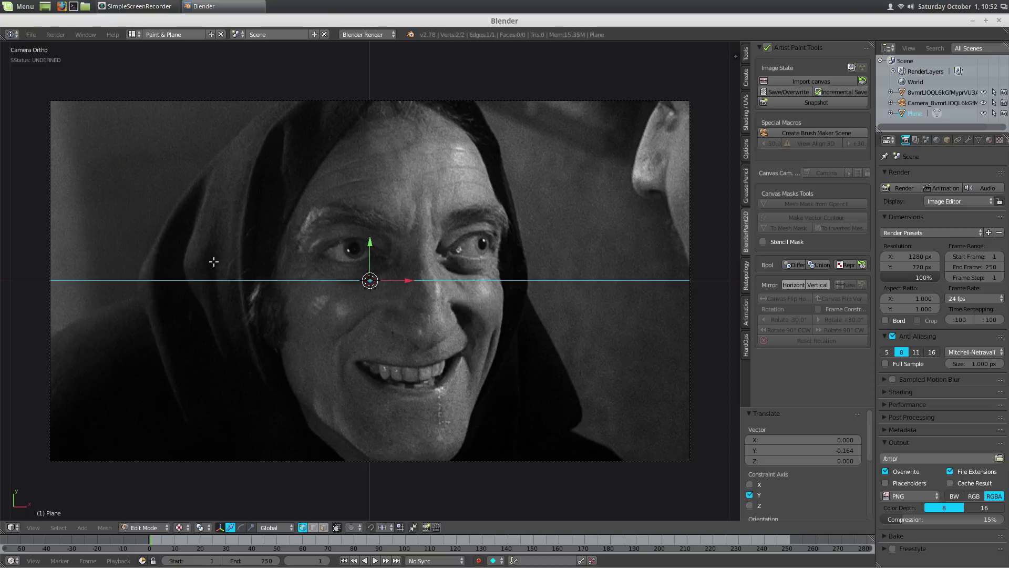
- Subdivide the edge once, then convert the mesh to a curve in Object Mode
key(w)
click(345, 291)
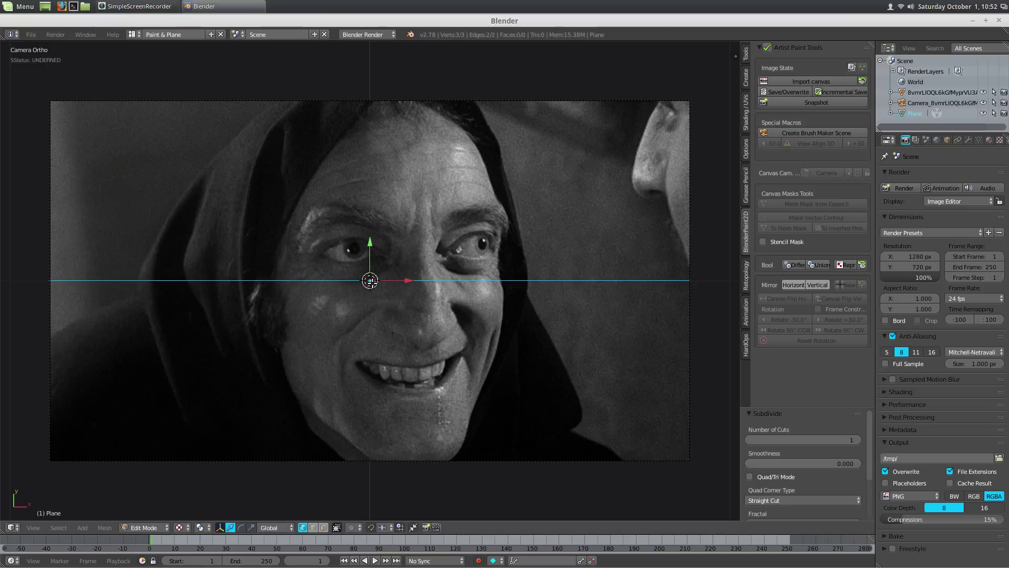
key(Tab)
click(303, 287)
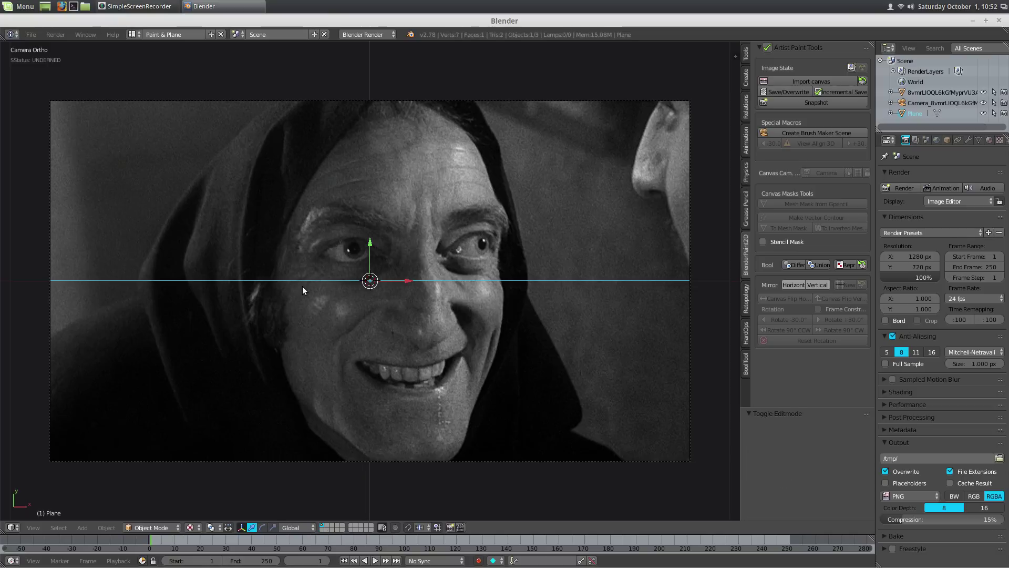
key(alt+c)
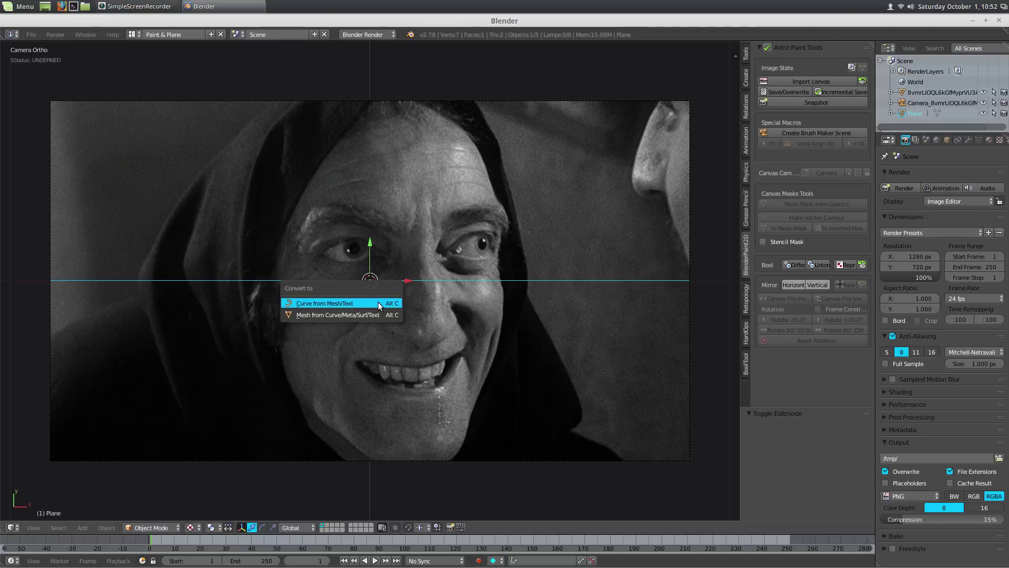
click(362, 301)
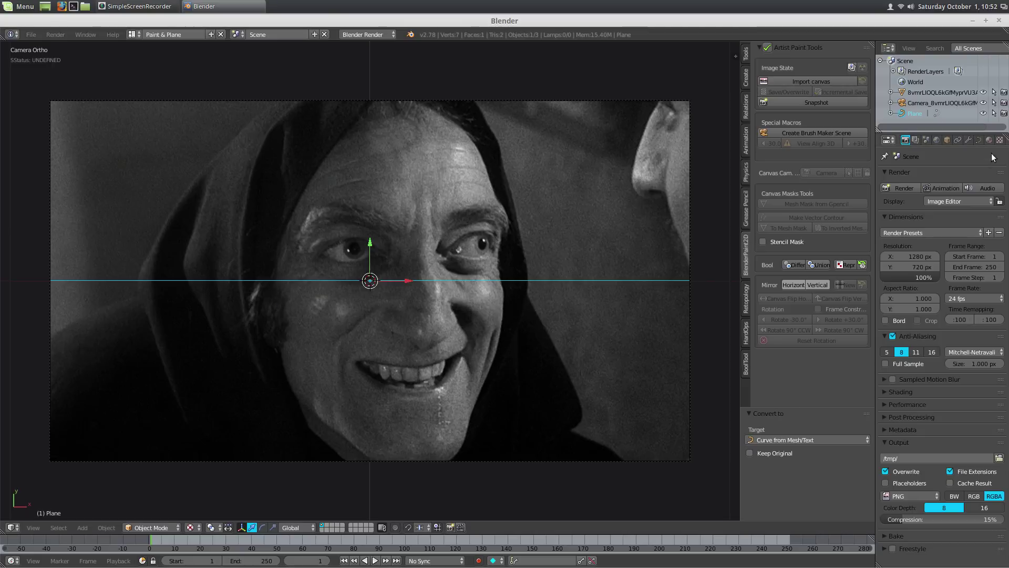
- Make the curve 2D with Fill Deformed and a 0.012 bevel depth
click(979, 139)
click(919, 206)
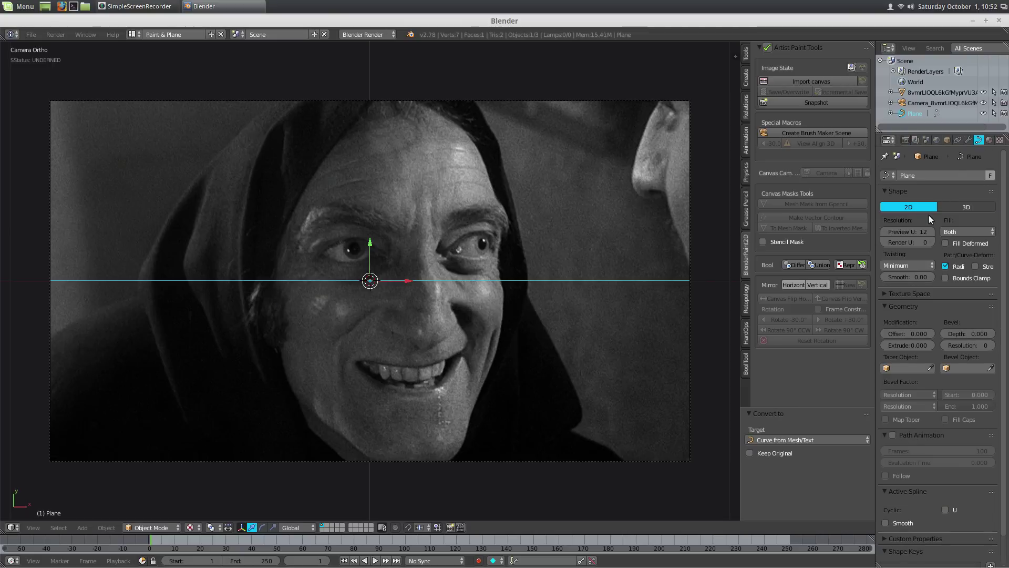
click(951, 243)
drag(961, 332, 965, 334)
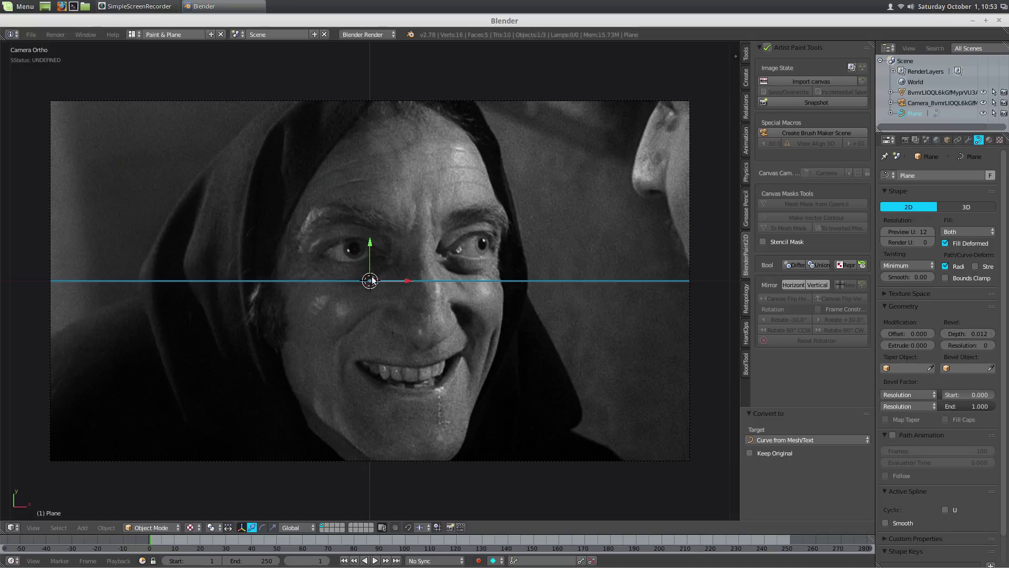
- Add a new shadeless material with an orange diffuse colour (R 1.0, G 0.265, B 0)
click(989, 140)
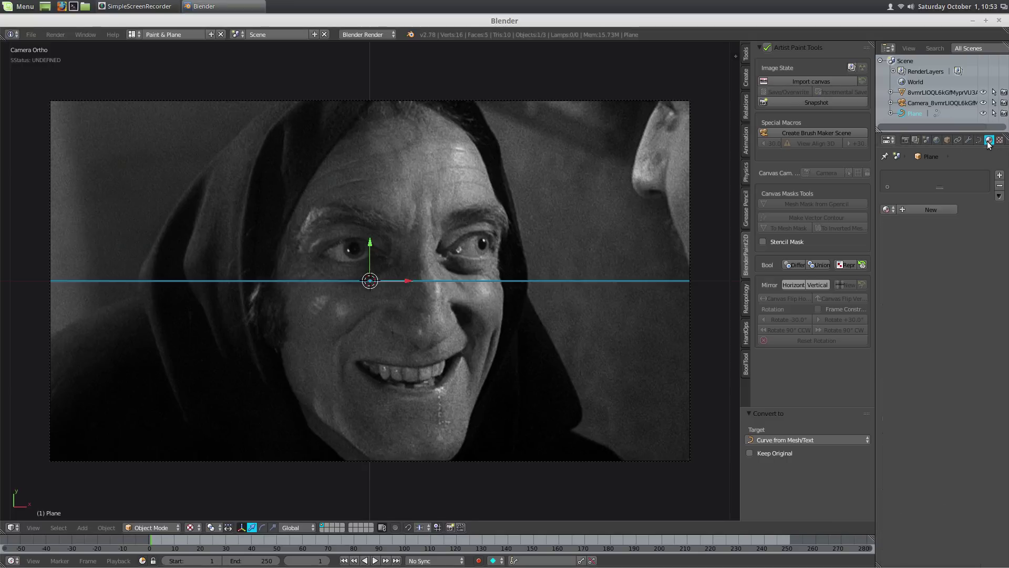
click(928, 210)
click(906, 339)
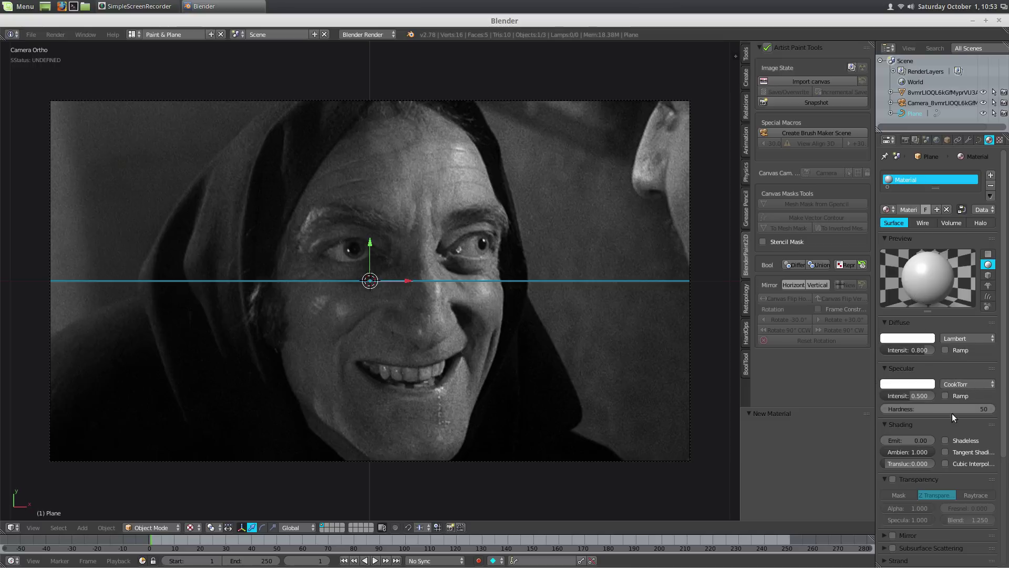
click(946, 440)
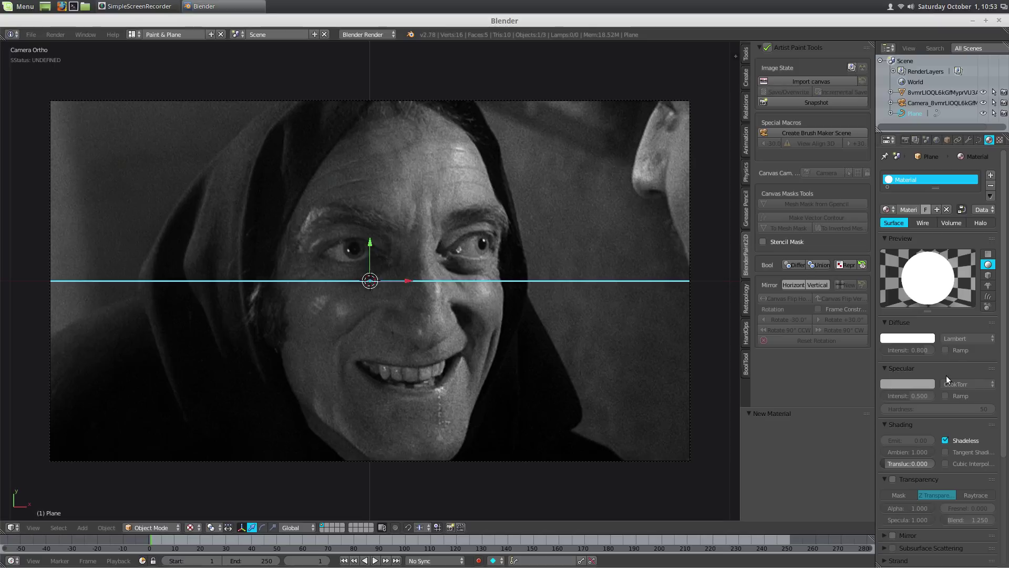
click(925, 339)
click(860, 269)
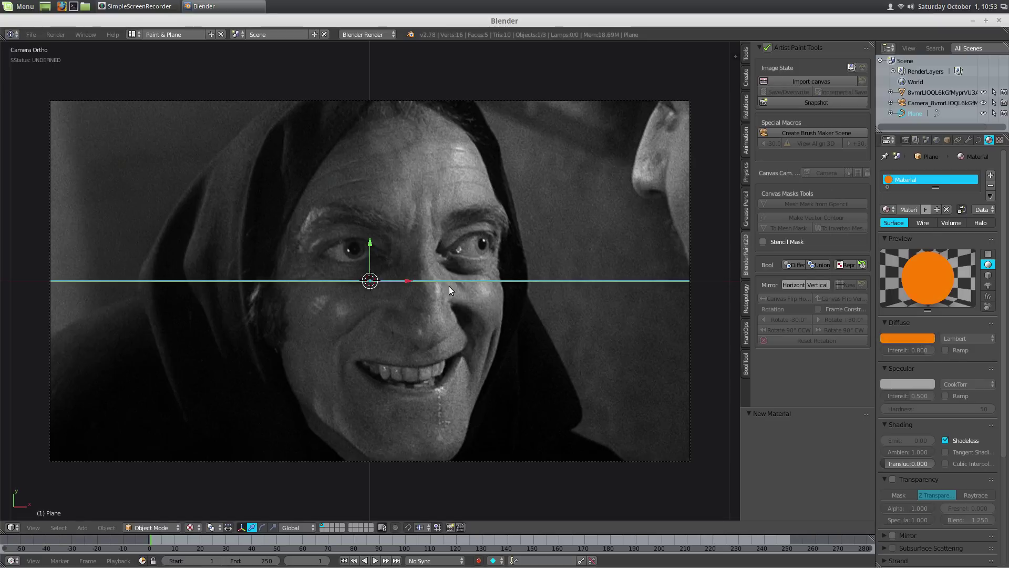
- Enter Edit Mode on the curve and select the control point at its origin
key(Tab)
click(484, 283)
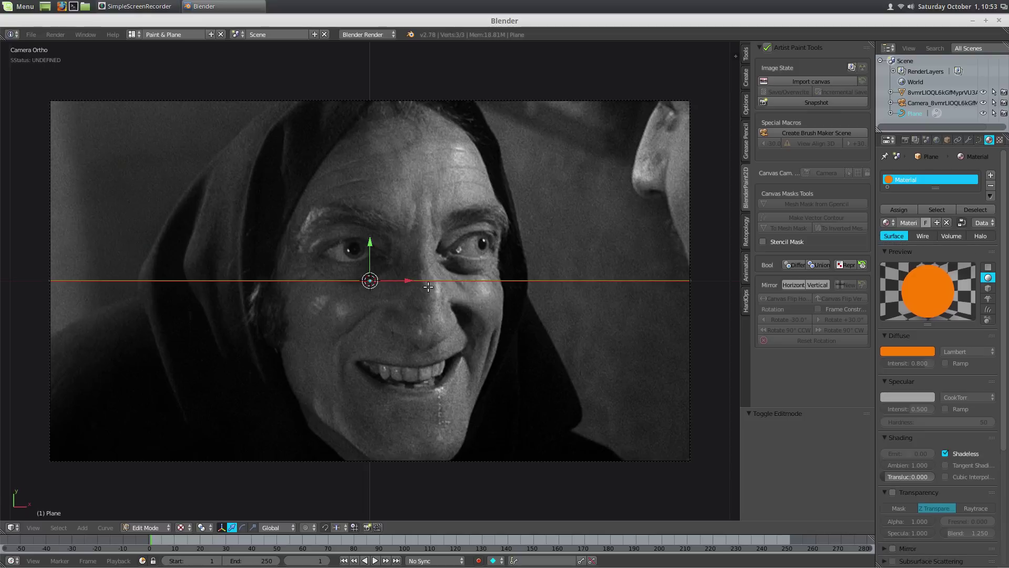
right_click(370, 281)
scroll(370, 280, up, 5)
scroll(378, 282, down, 2)
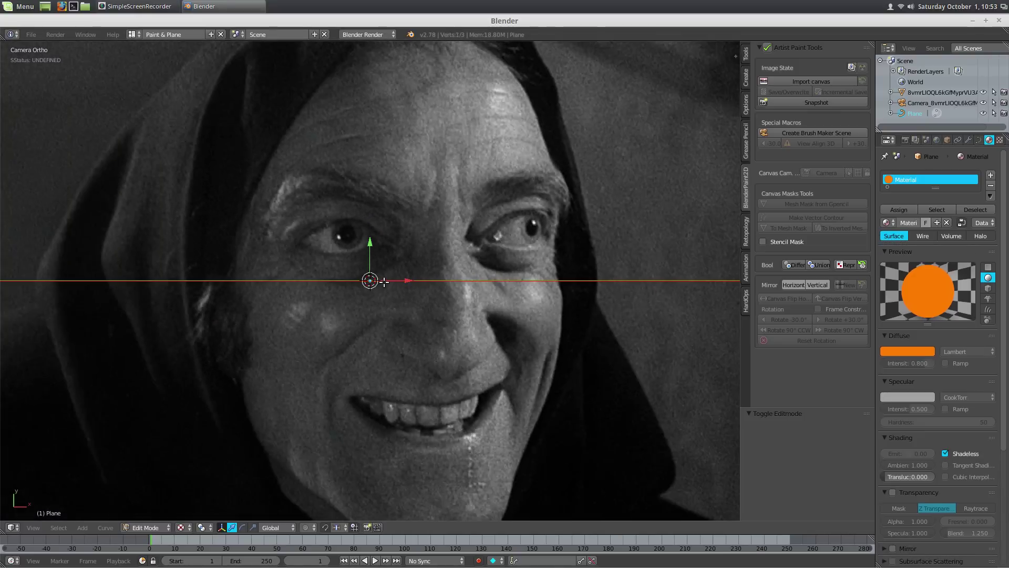
scroll(384, 283, down, 3)
scroll(384, 283, up, 1)
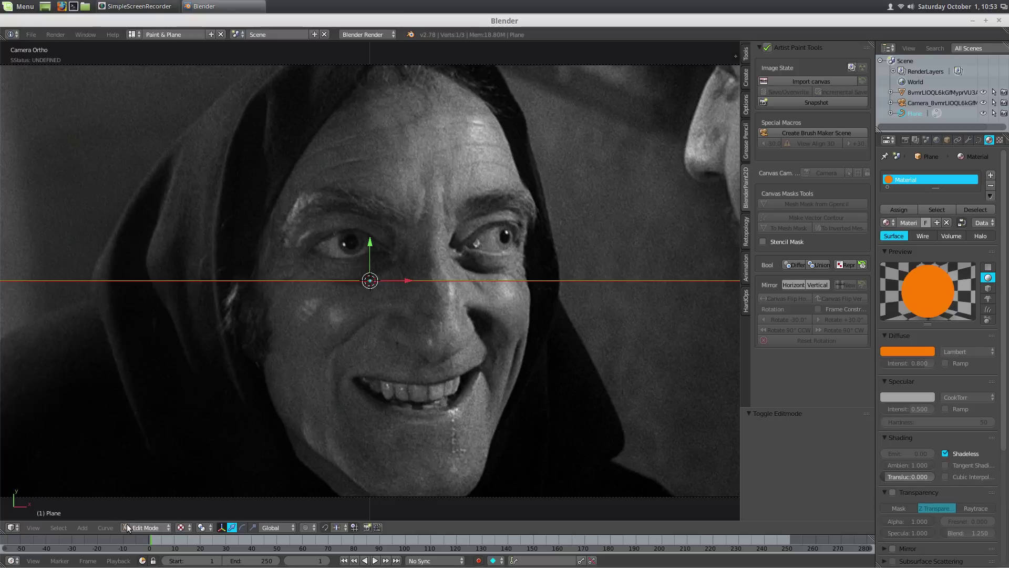
- Hook the selected middle control point to a new Empty via Curve > Control Points > Hooks
click(105, 527)
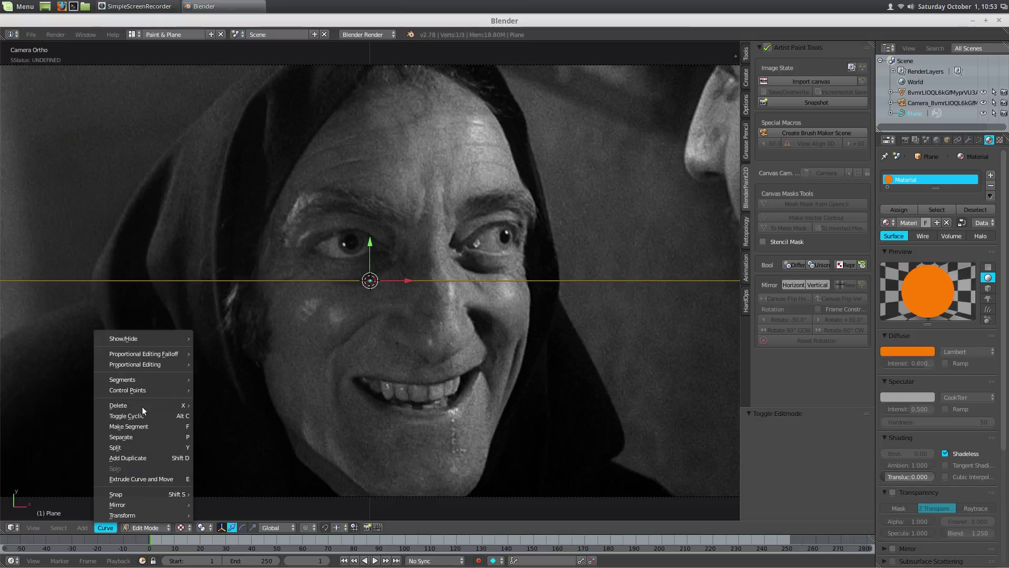
mouse_move(155, 390)
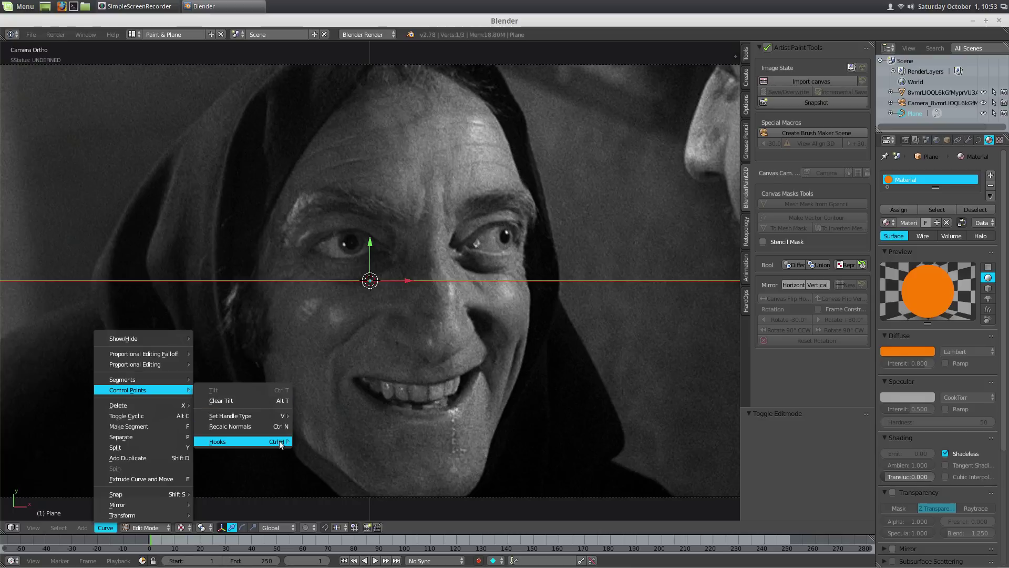
mouse_move(281, 443)
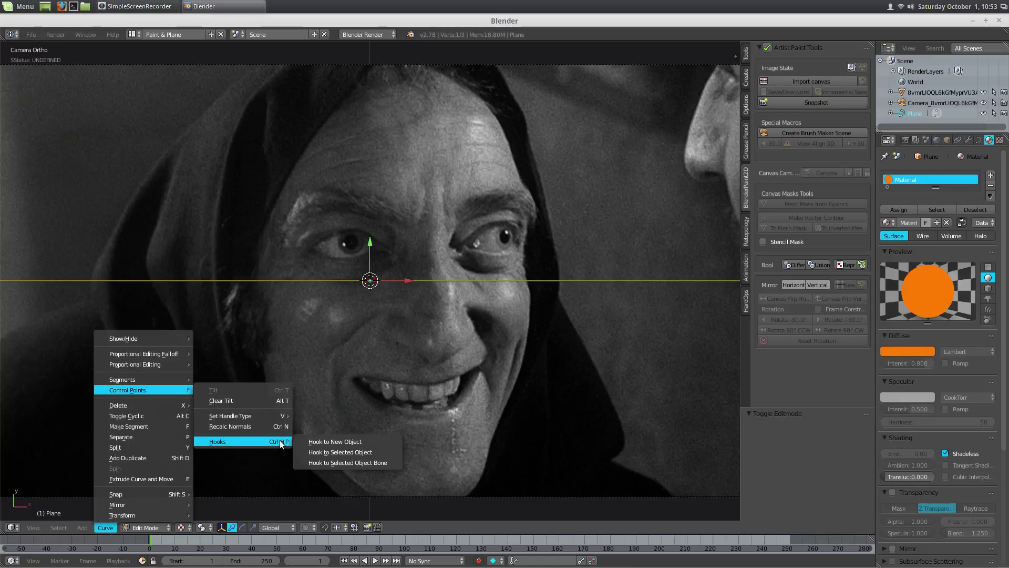
click(327, 443)
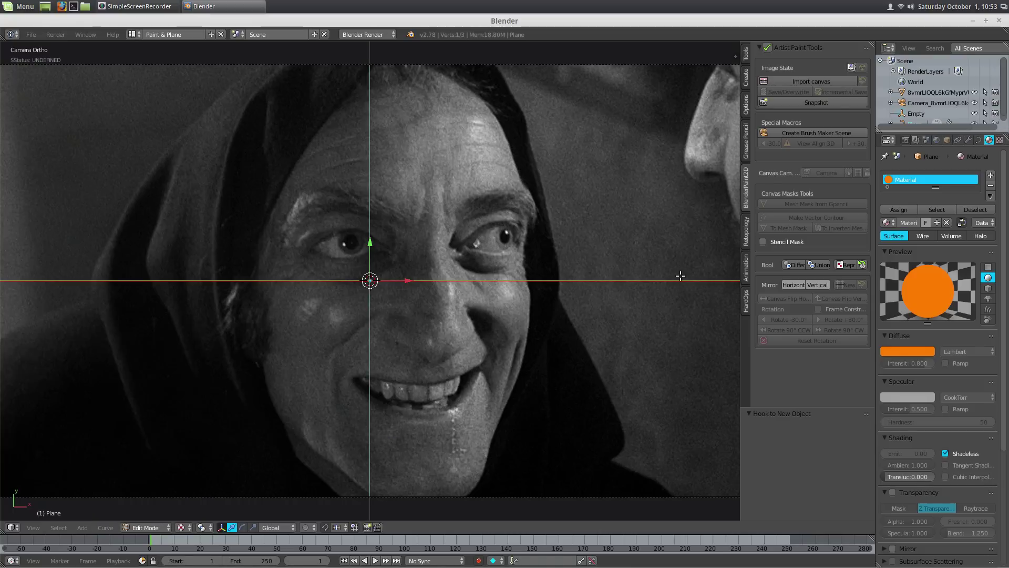
- Back in Object Mode, set the Empty's display to Sphere and scale it to 0.099
middle_drag(532, 136, 461, 153)
key(Tab)
click(399, 141)
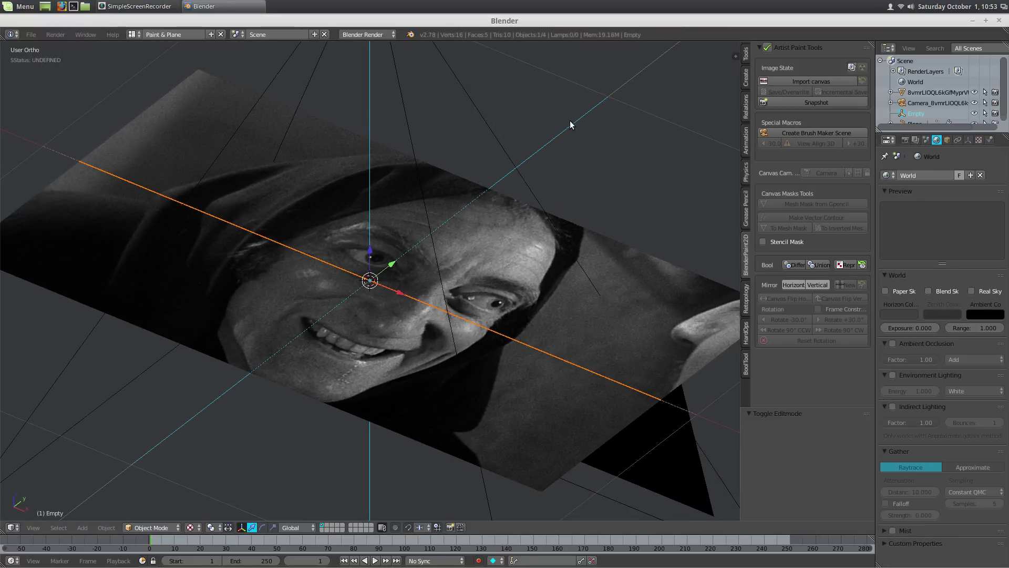
click(967, 140)
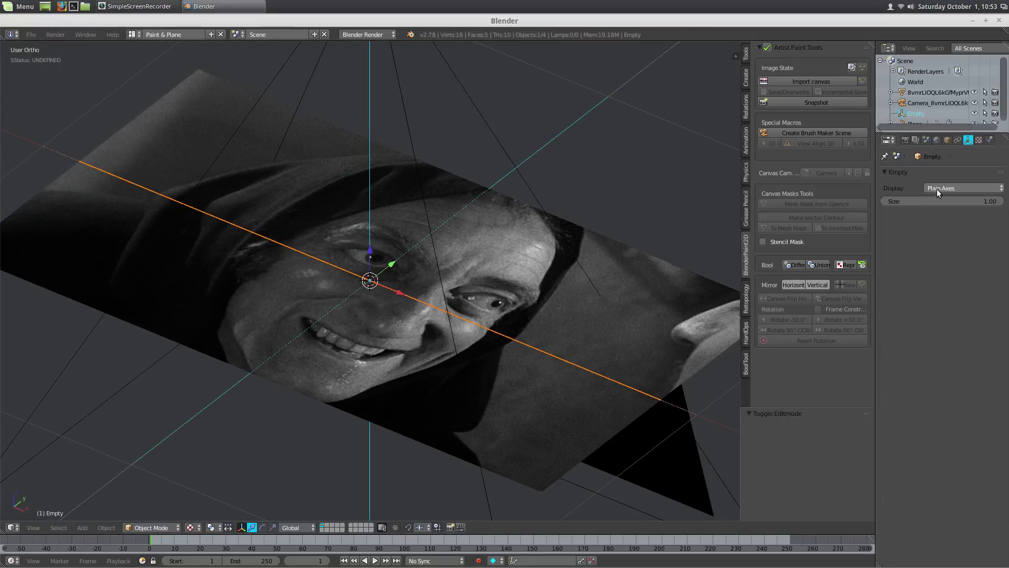
click(939, 188)
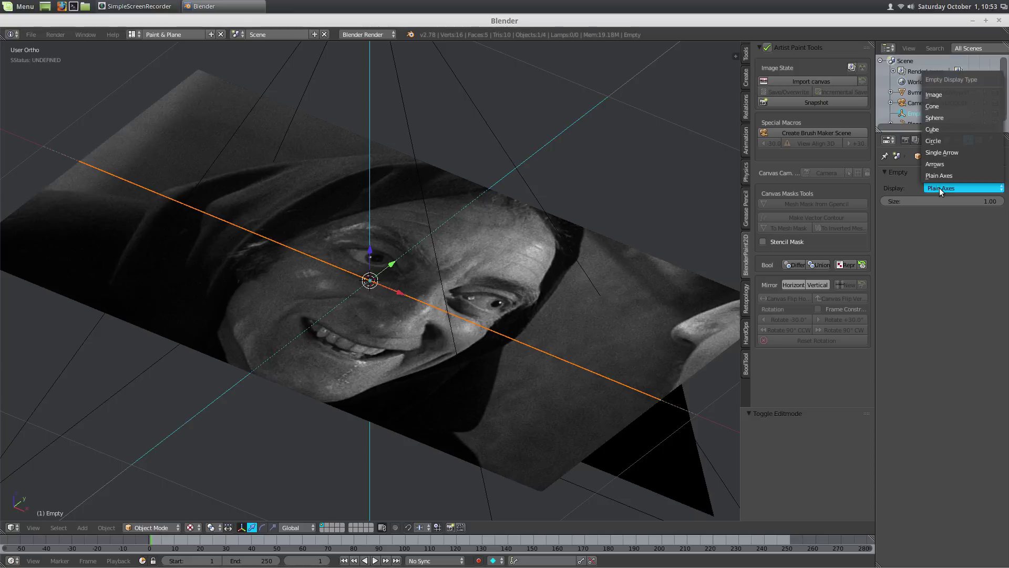
click(937, 118)
key(s)
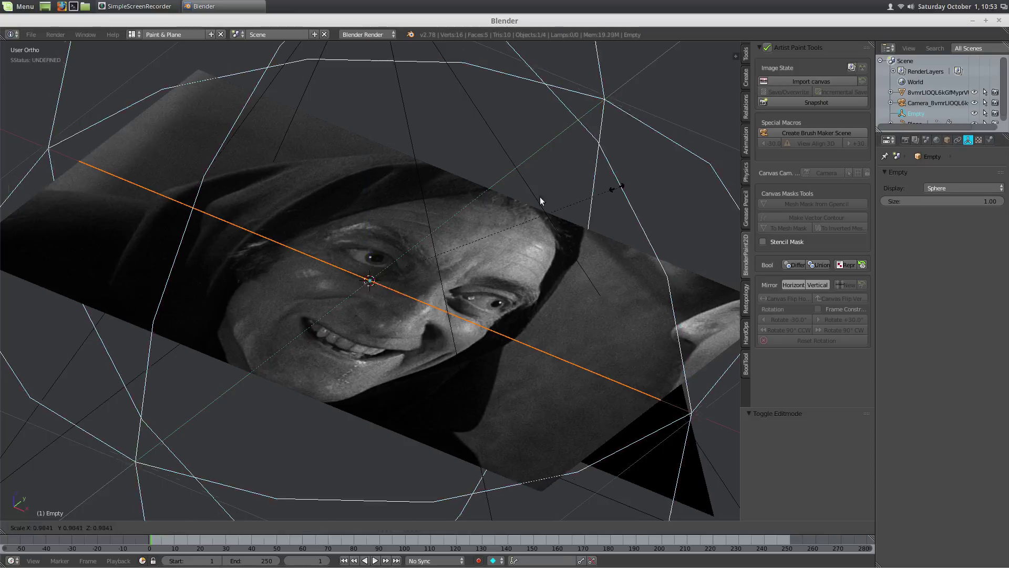
click(388, 270)
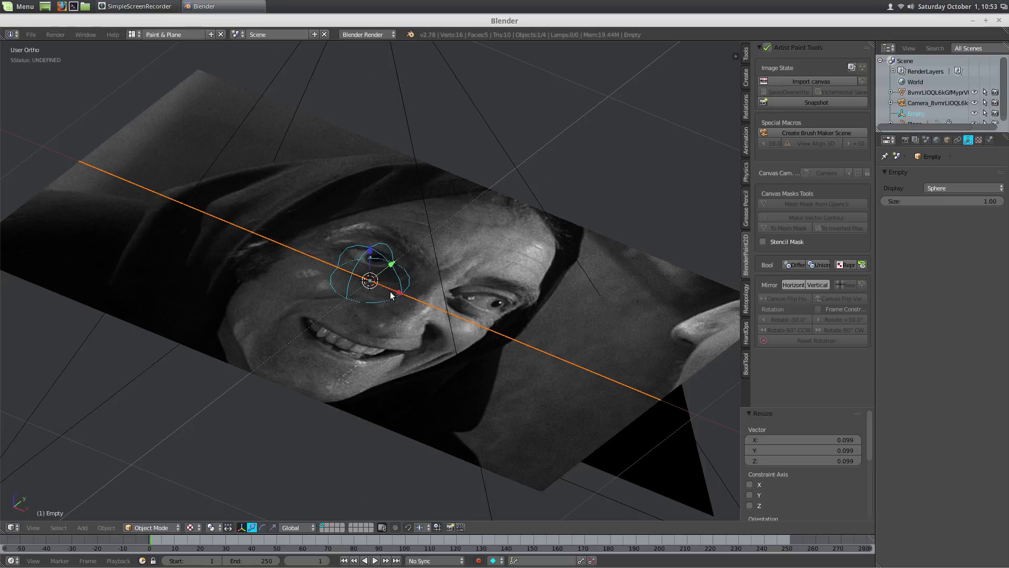
- In camera view, drag the hook Empty to bend the orange curve, then clear its location with Alt+G
key(KP_0)
scroll(455, 326, up, 5)
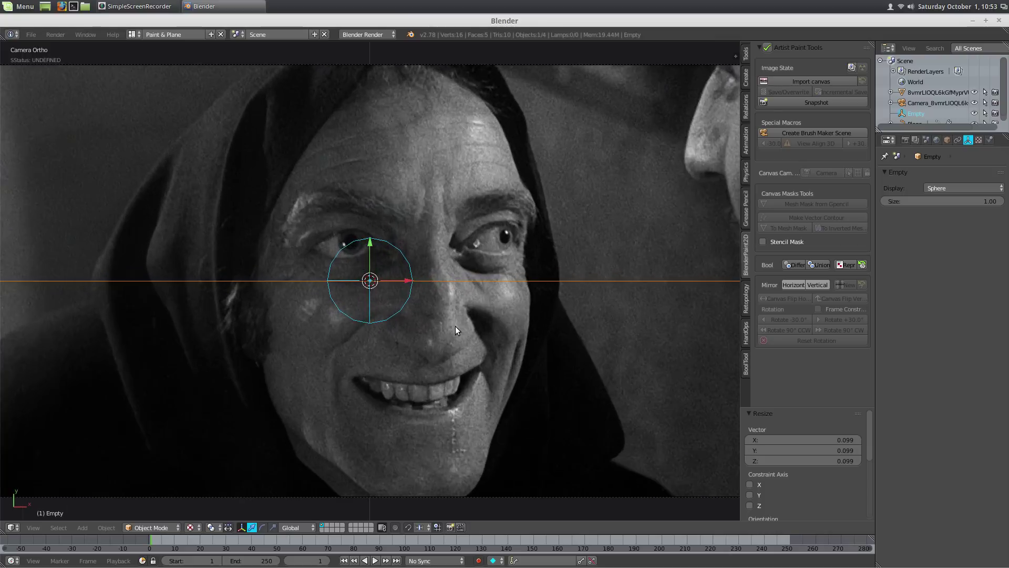
scroll(448, 318, down, 2)
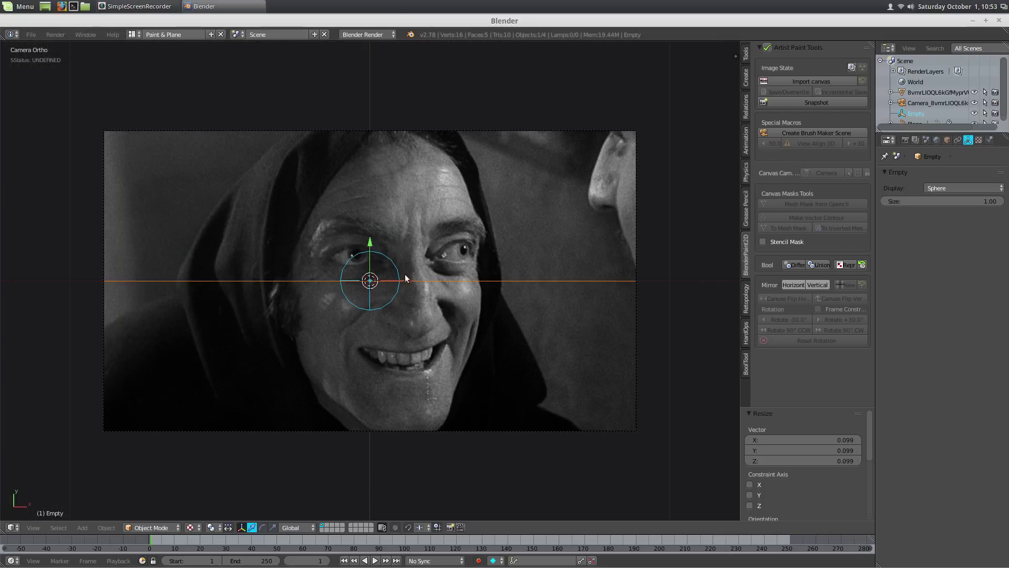
drag(370, 245, 381, 311)
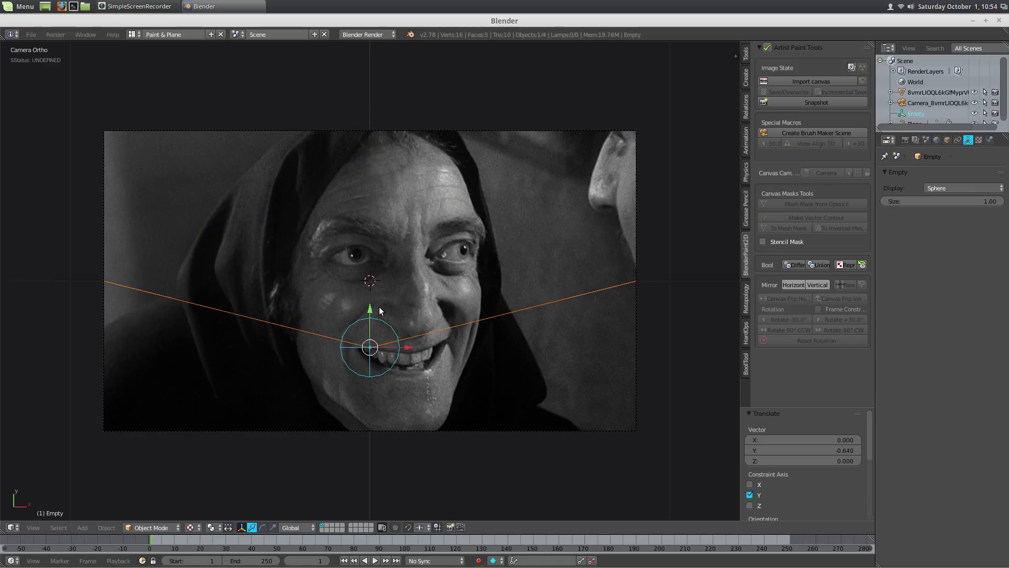
drag(406, 349, 536, 367)
drag(503, 315, 395, 222)
key(alt+g)
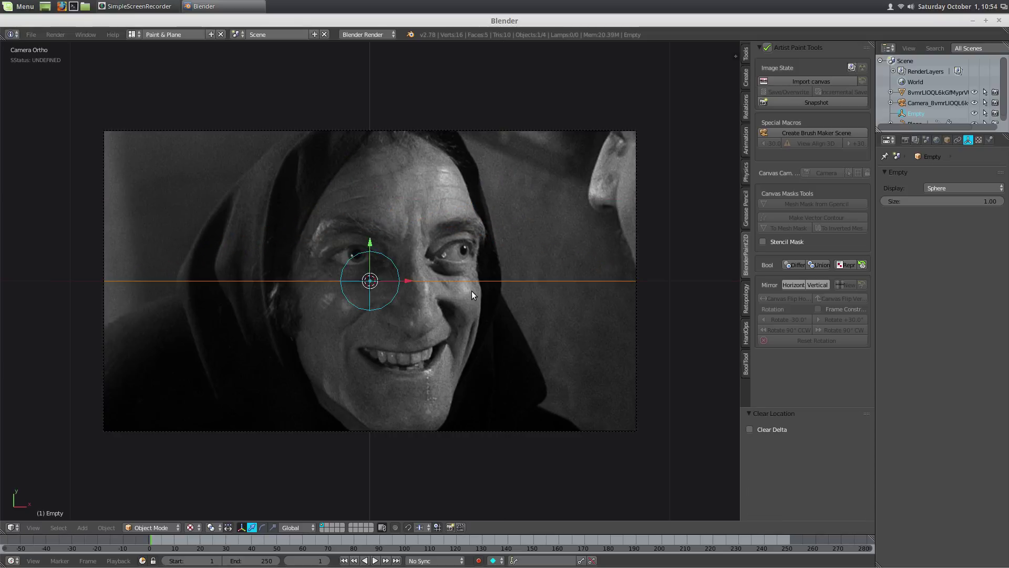
- Select the photo canvas and switch it to Texture Paint mode
right_click(486, 225)
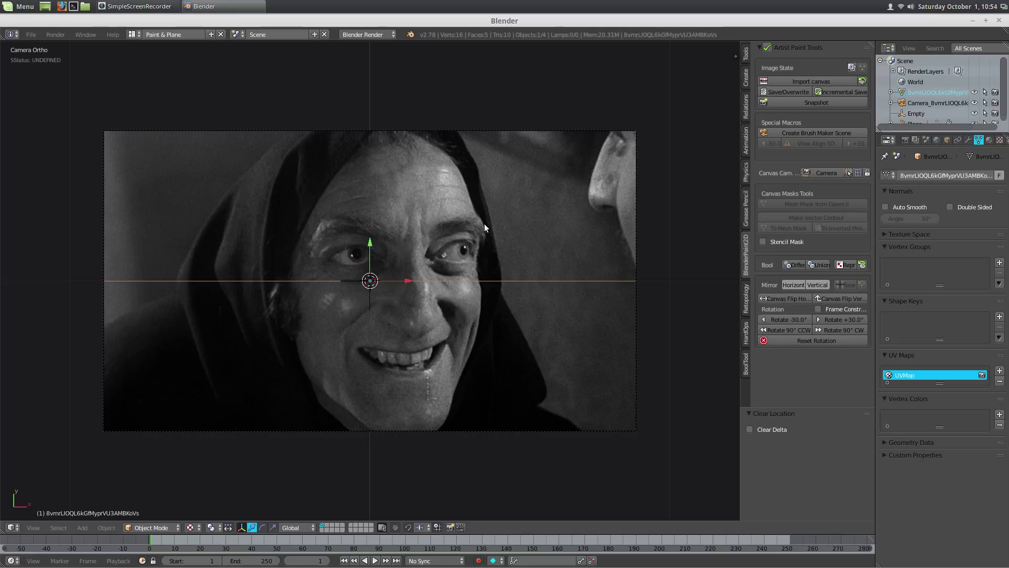
key(Tab)
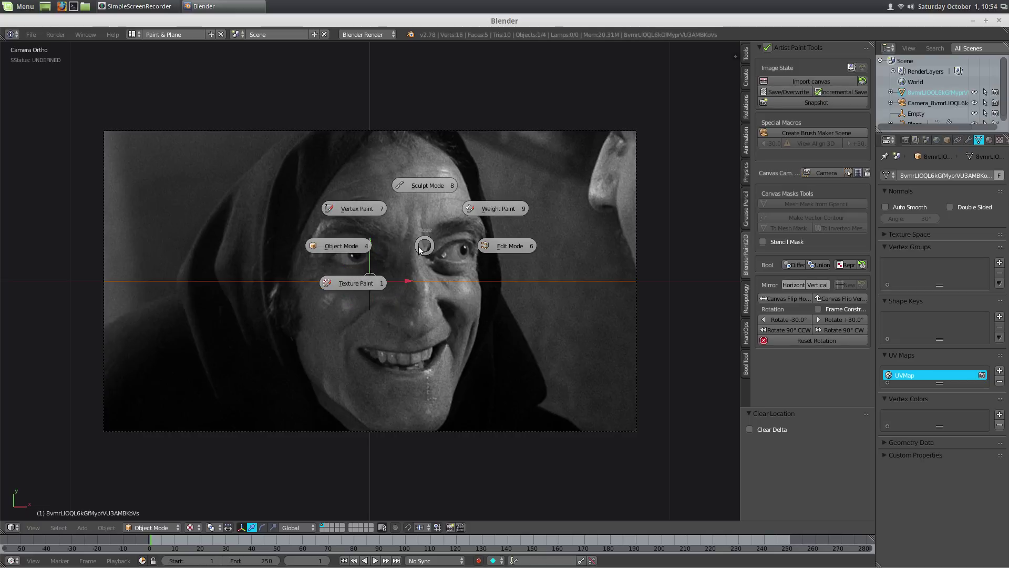
click(390, 289)
scroll(430, 303, up, 2)
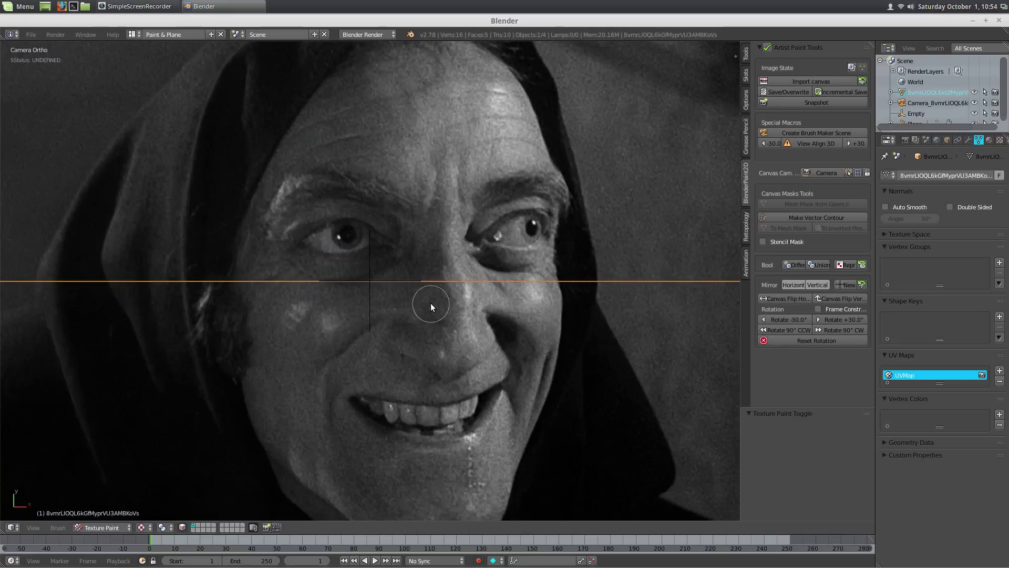
scroll(430, 303, down, 2)
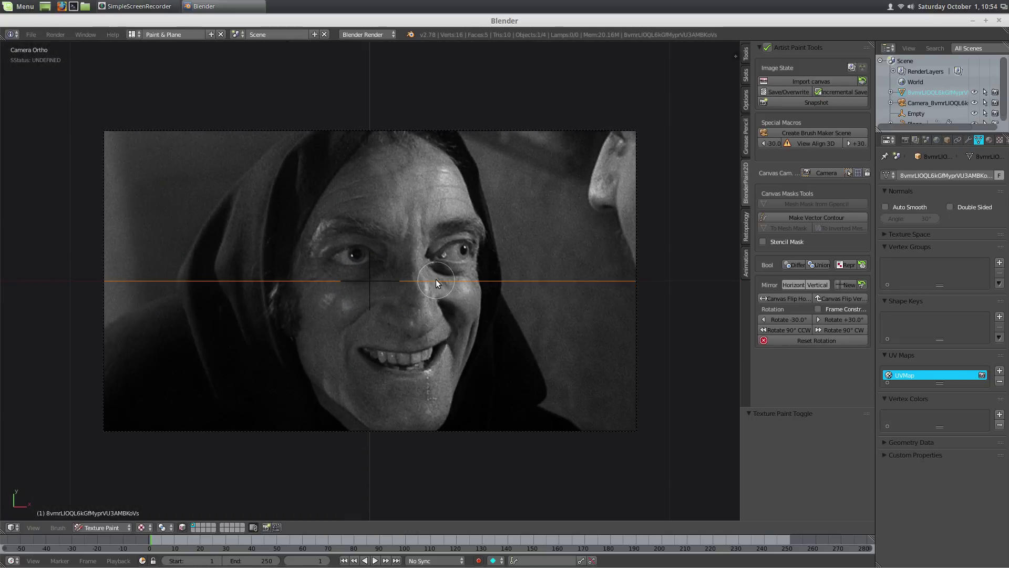
- Set the brush stroke method to Line and shrink the brush radius to a tiny size
key(e)
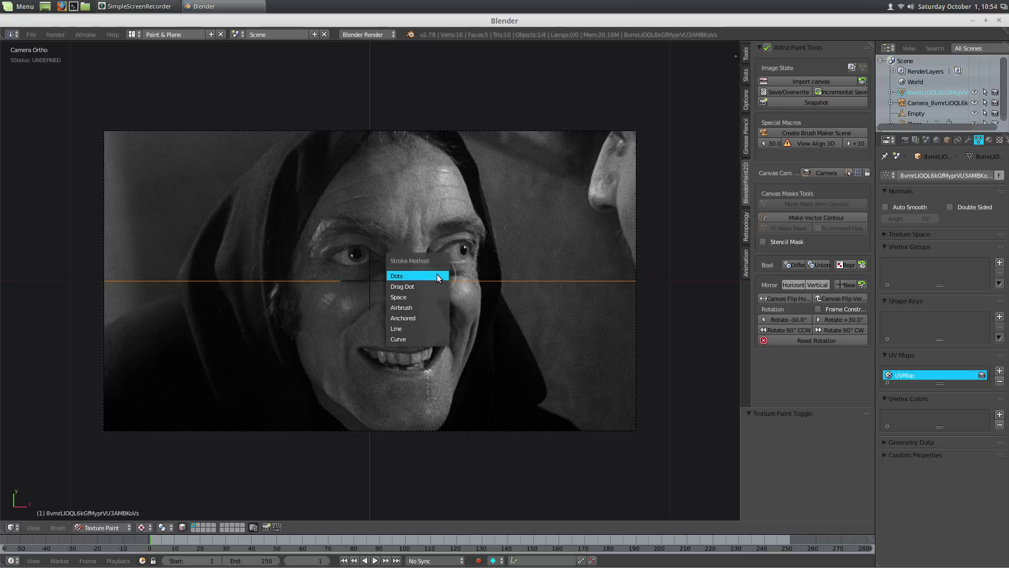
click(409, 328)
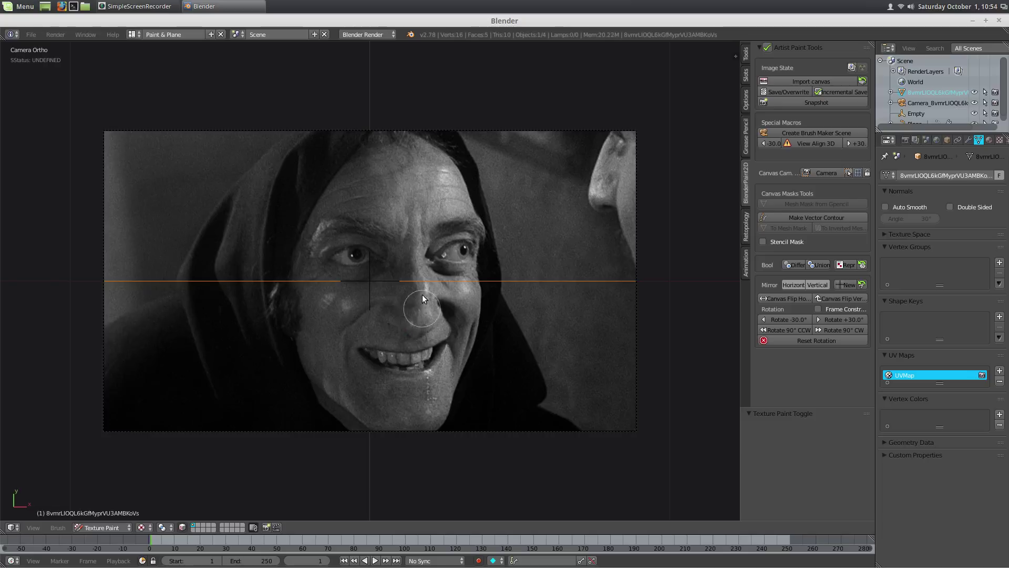
key(f)
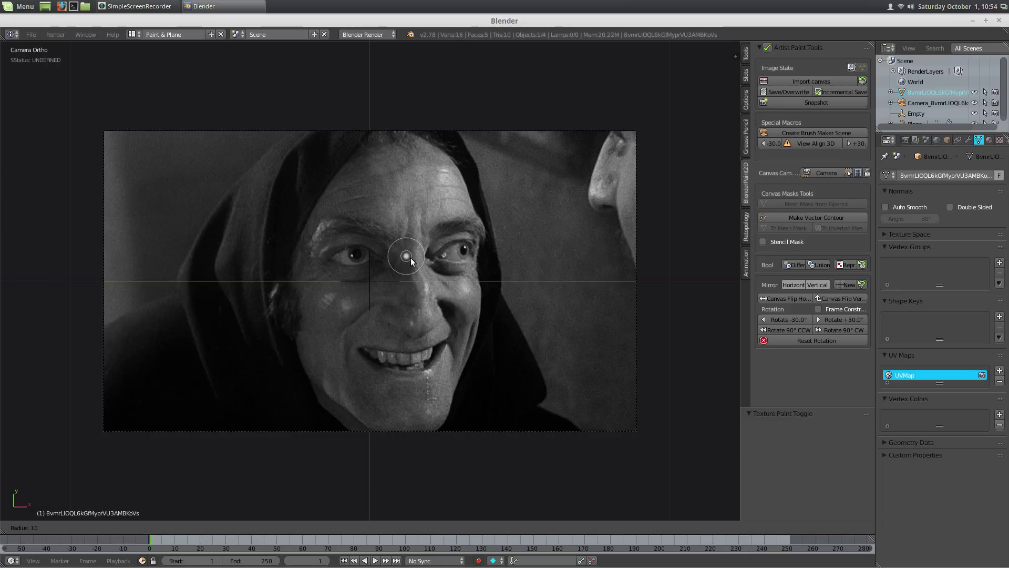
click(410, 258)
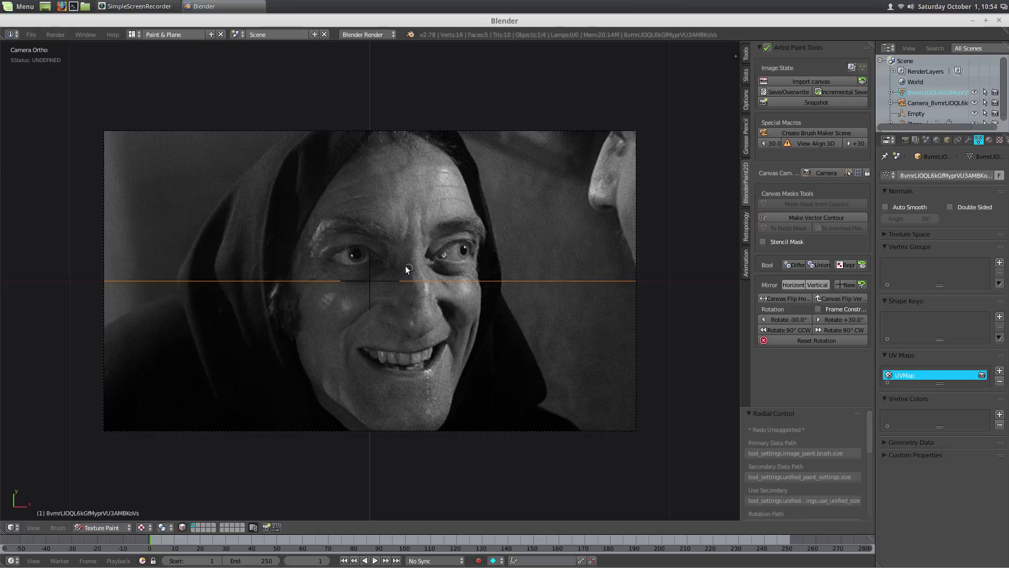
- Raise the guide Empty and paint a white line along the right orange edge
right_click(373, 271)
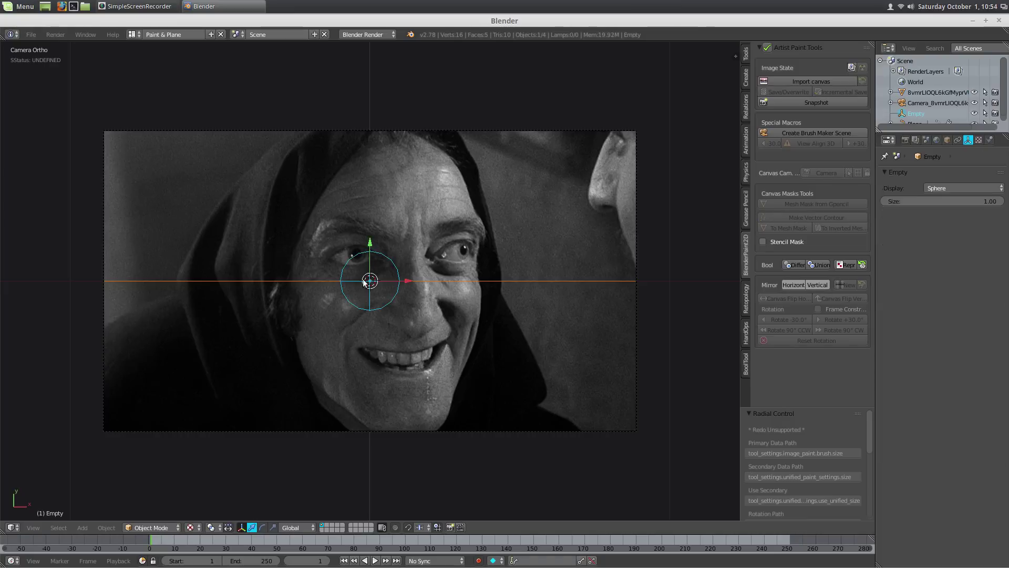
drag(370, 243, 390, 220)
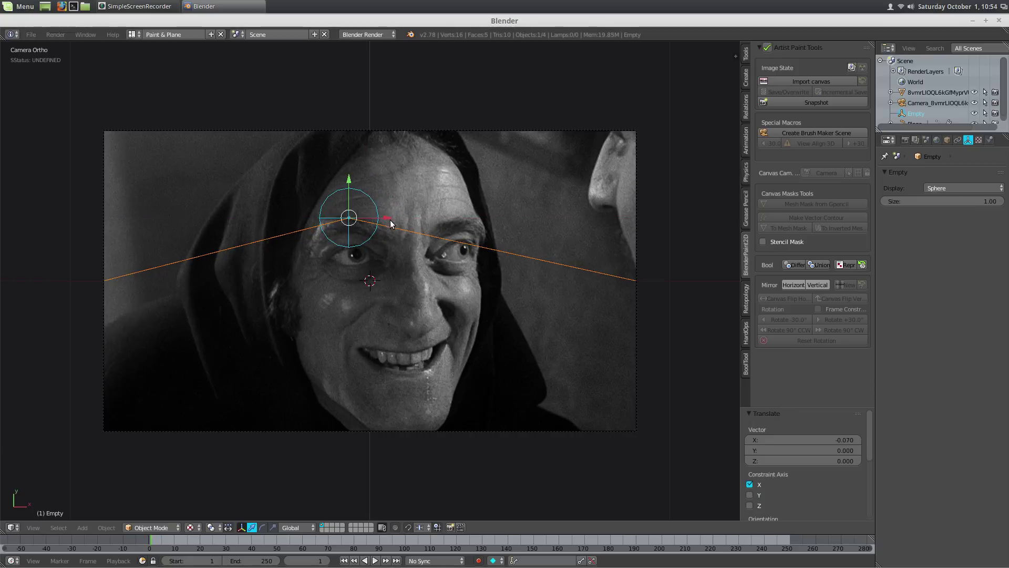
right_click(405, 244)
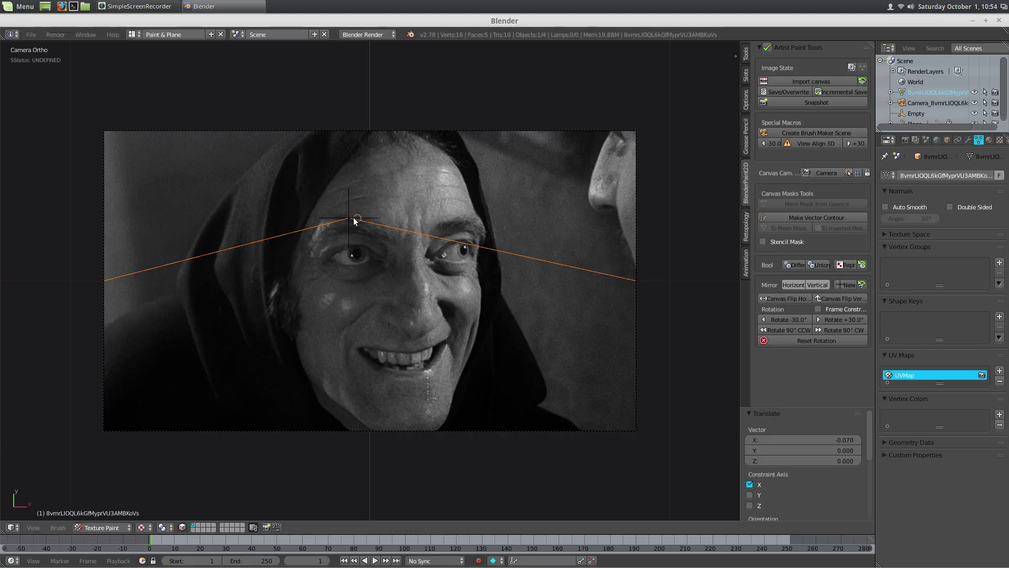
drag(456, 247, 514, 260)
drag(644, 286, 637, 283)
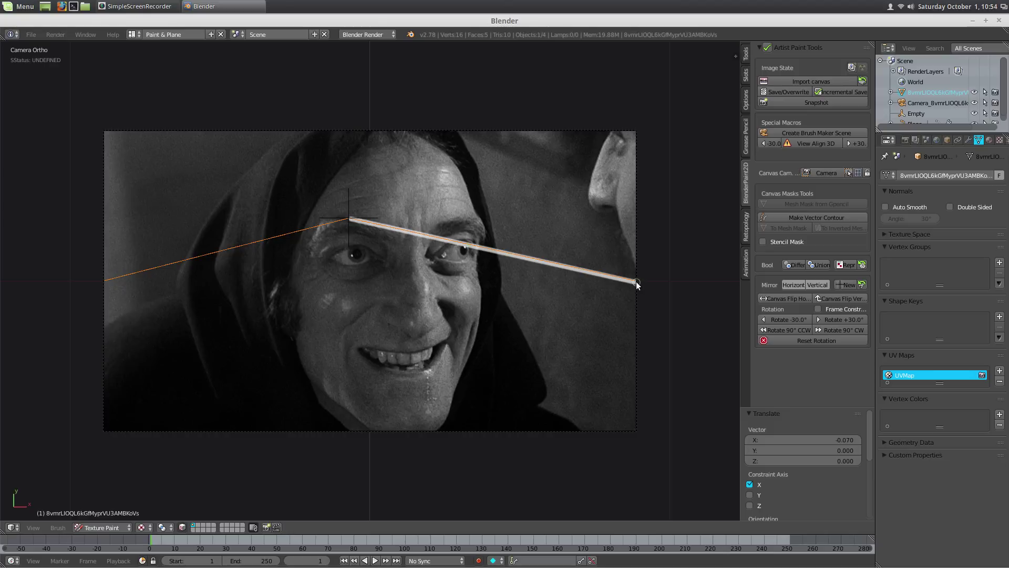
- Lower the guide Empty toward the chin and paint a white line along the lower-left edge
right_click(350, 217)
drag(349, 187, 377, 382)
right_click(360, 416)
key(ctrl+Tab)
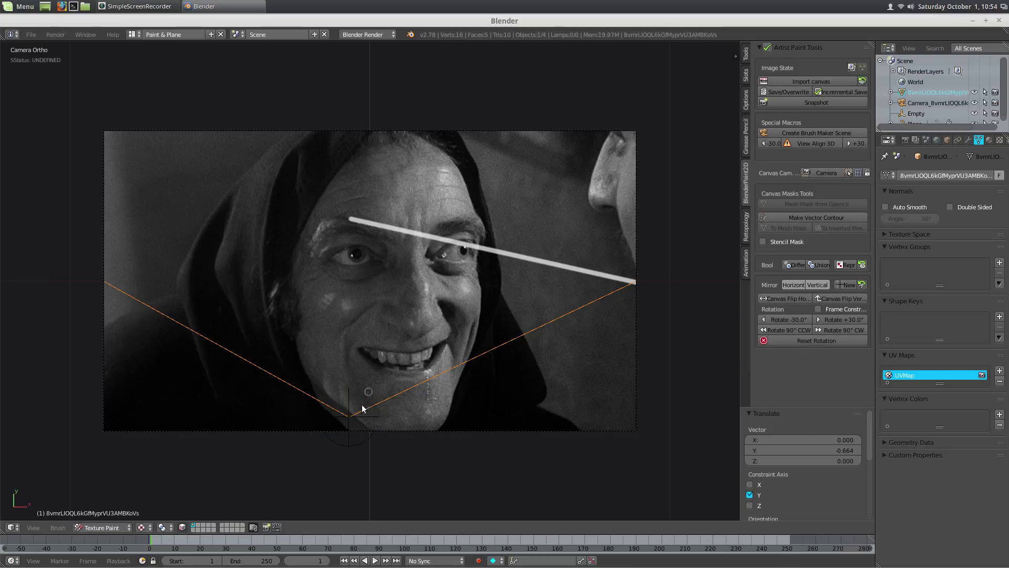
click(459, 363)
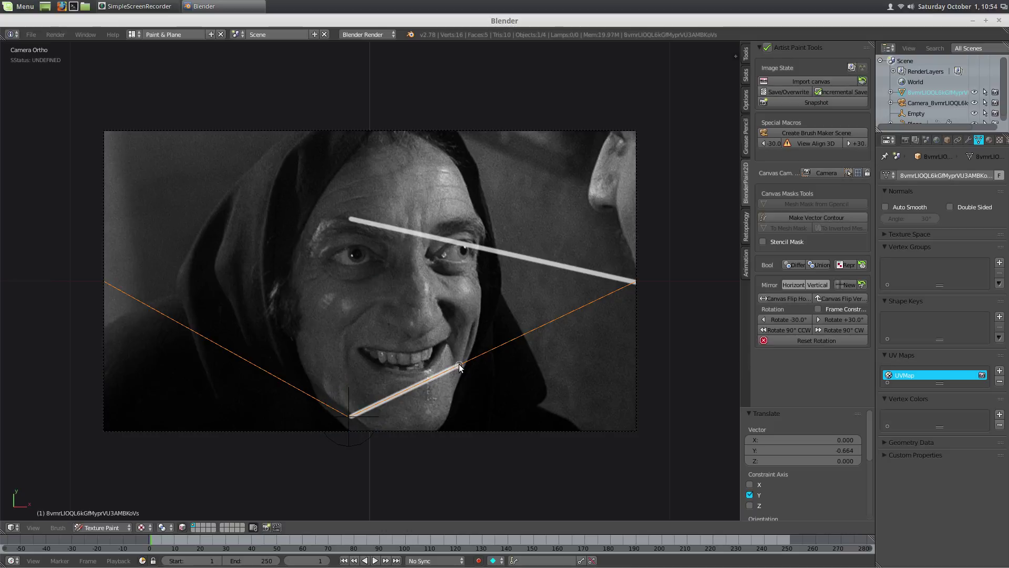
- Shift the guide Empty right along X and paint a white line along the lower-right edge
key(ctrl+Tab)
right_click(350, 387)
key(g)
key(x)
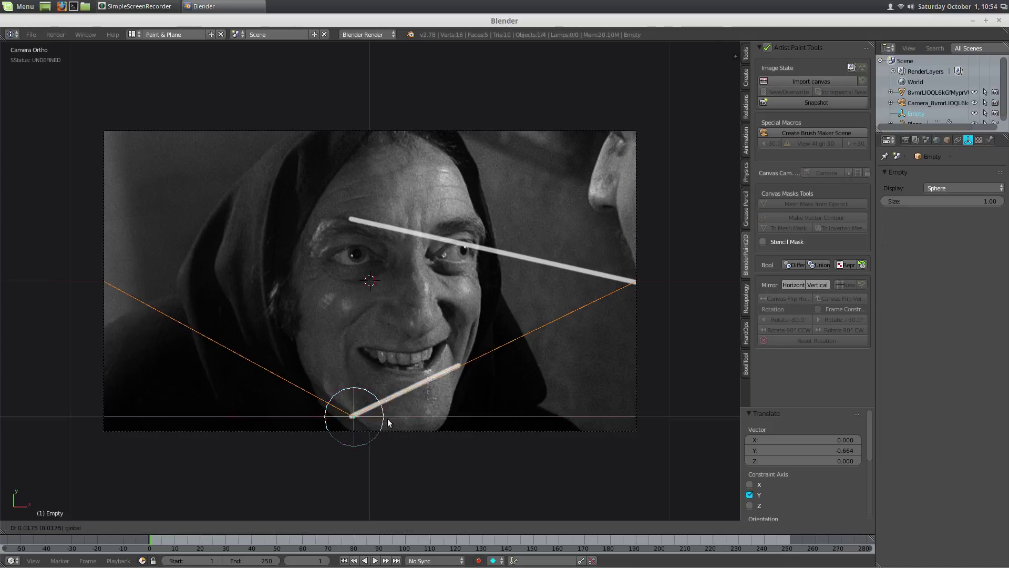
click(460, 429)
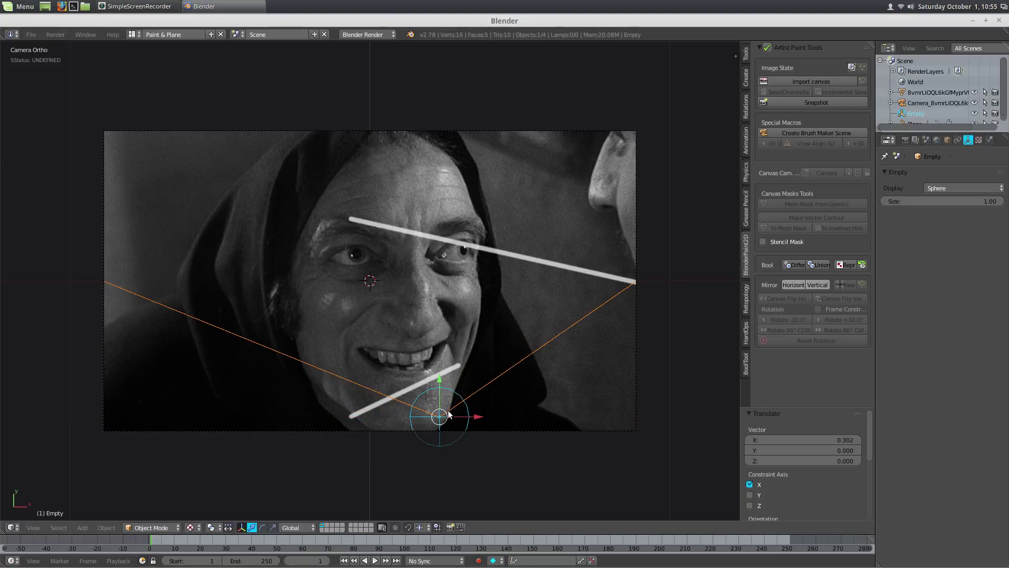
right_click(500, 362)
key(ctrl+Tab)
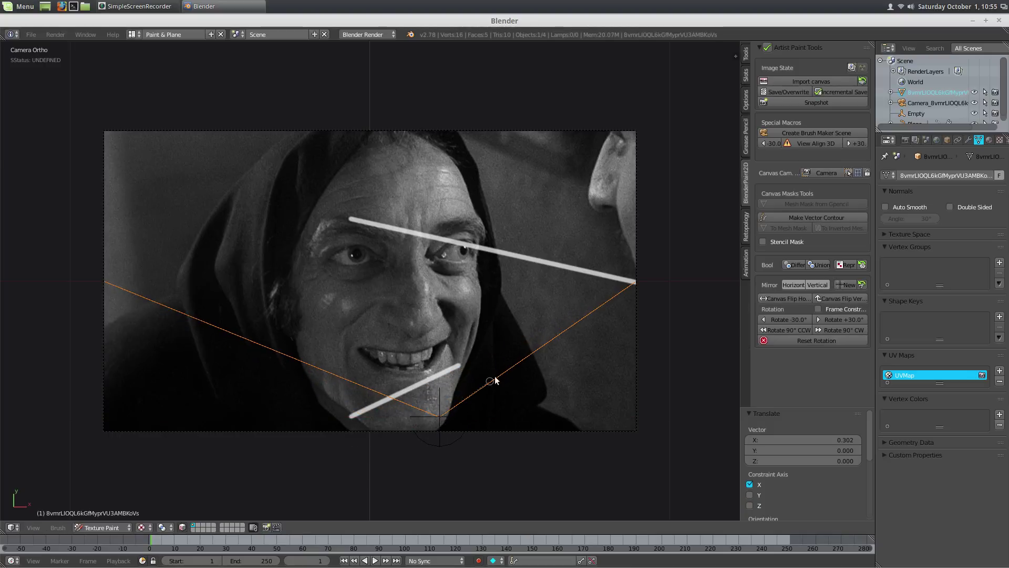
drag(503, 374, 442, 414)
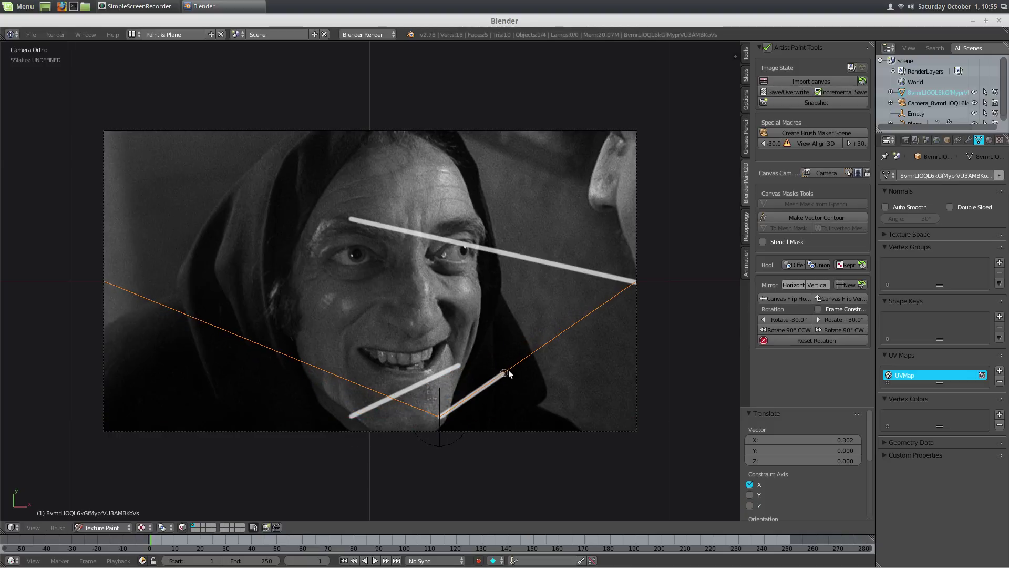
- Move the guide Empty up toward the top of the photo
key(ctrl+Tab)
right_click(442, 404)
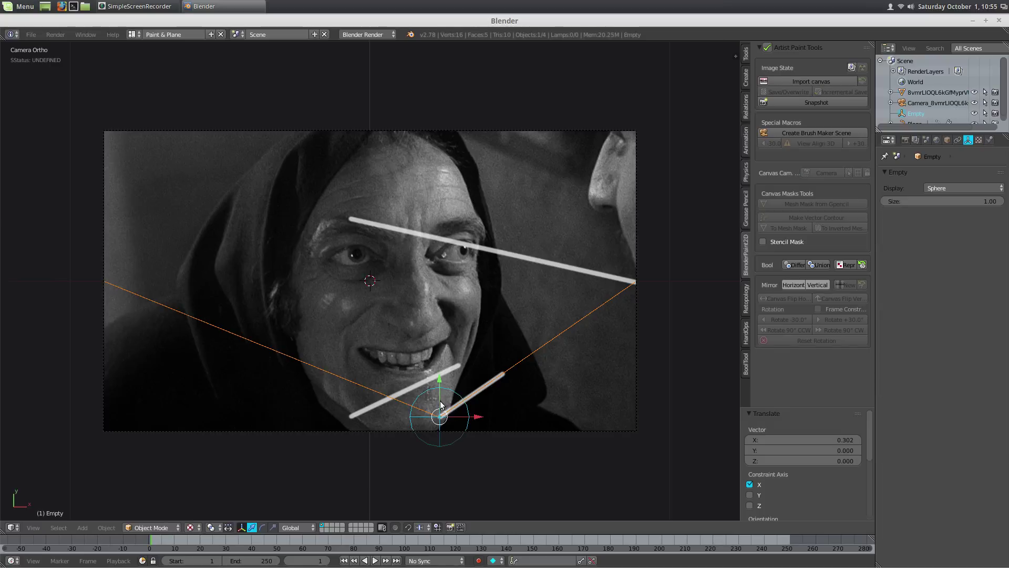
drag(440, 403, 360, 154)
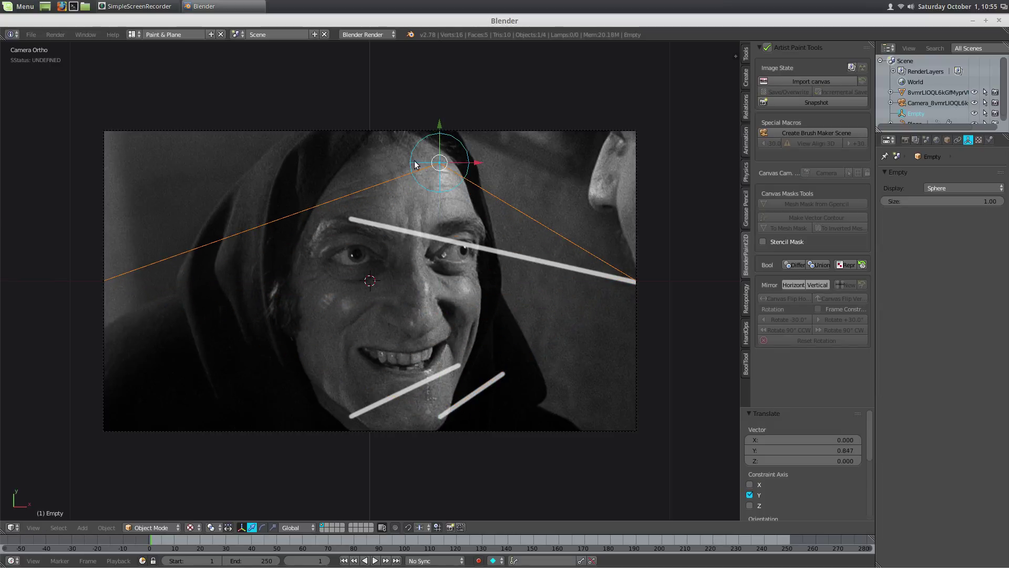
- Drag the guide Empty left, down and vertically until it sits beside the mouth, 1.065 along X
drag(480, 164, 195, 236)
drag(138, 126, 215, 176)
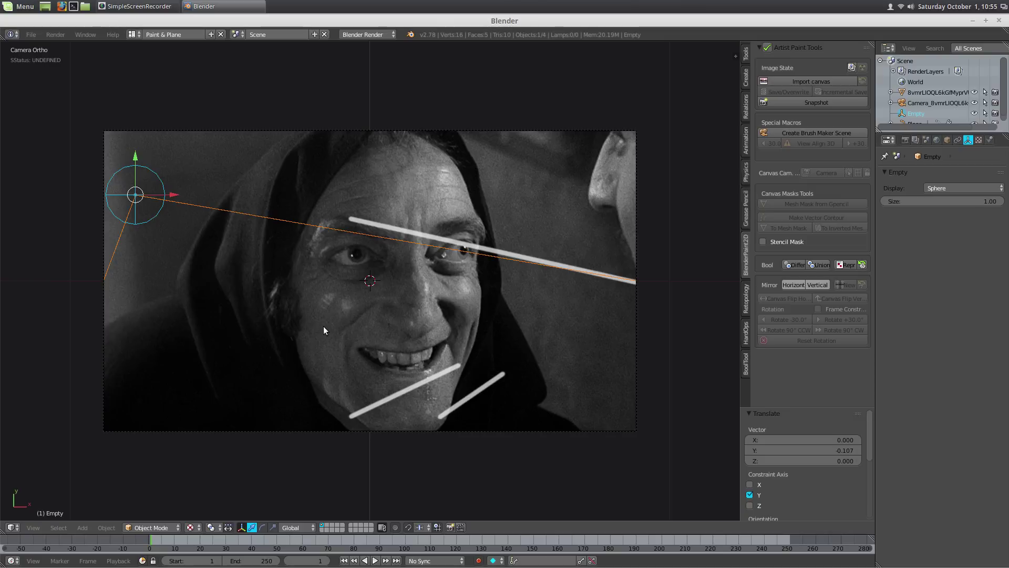
drag(137, 159, 492, 401)
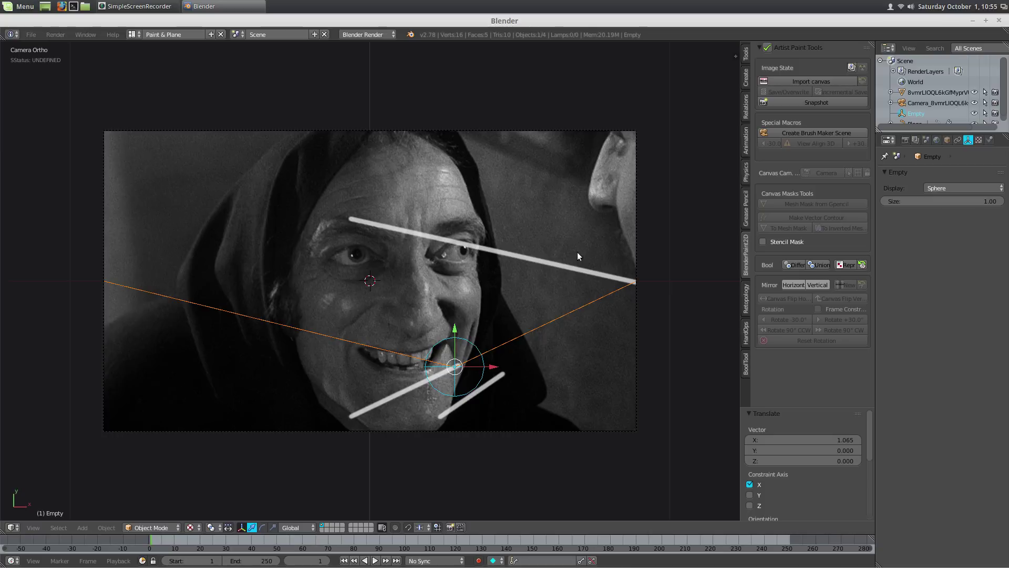